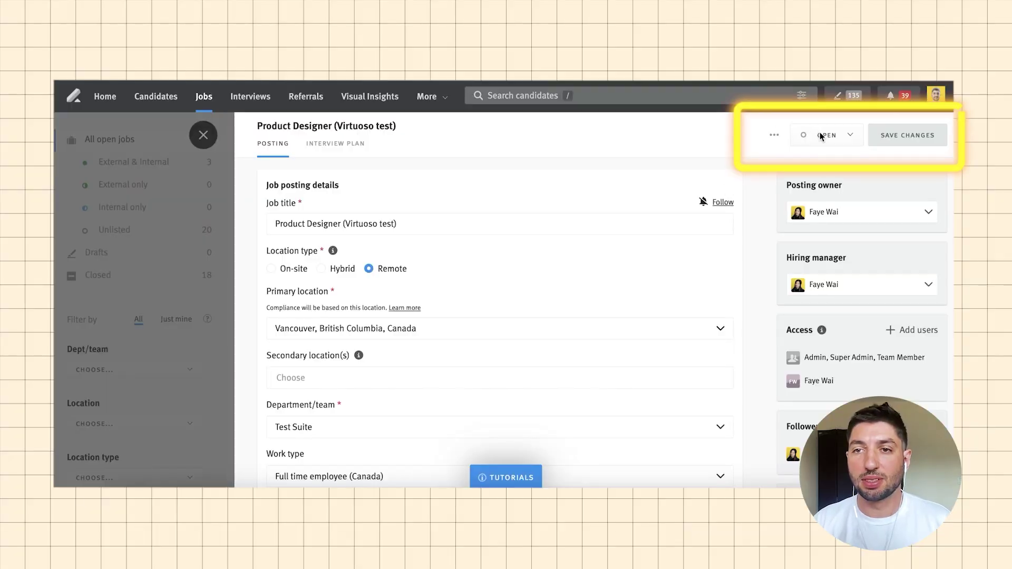
Step: Try the closed and open states and the Listed and Unlisted options for the Product Designer (Virtuoso test) posting
left_click(826, 138)
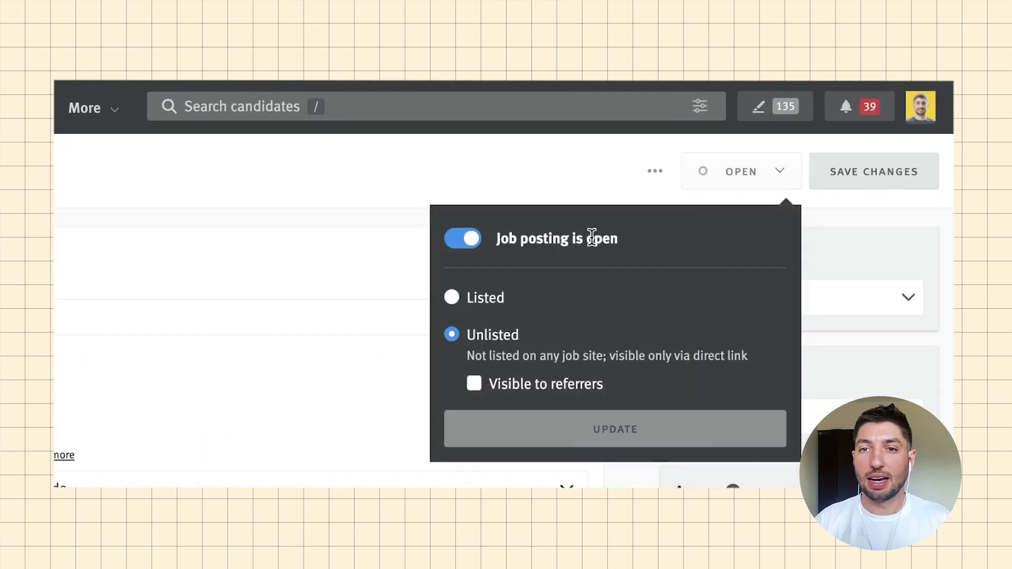
left_click(472, 243)
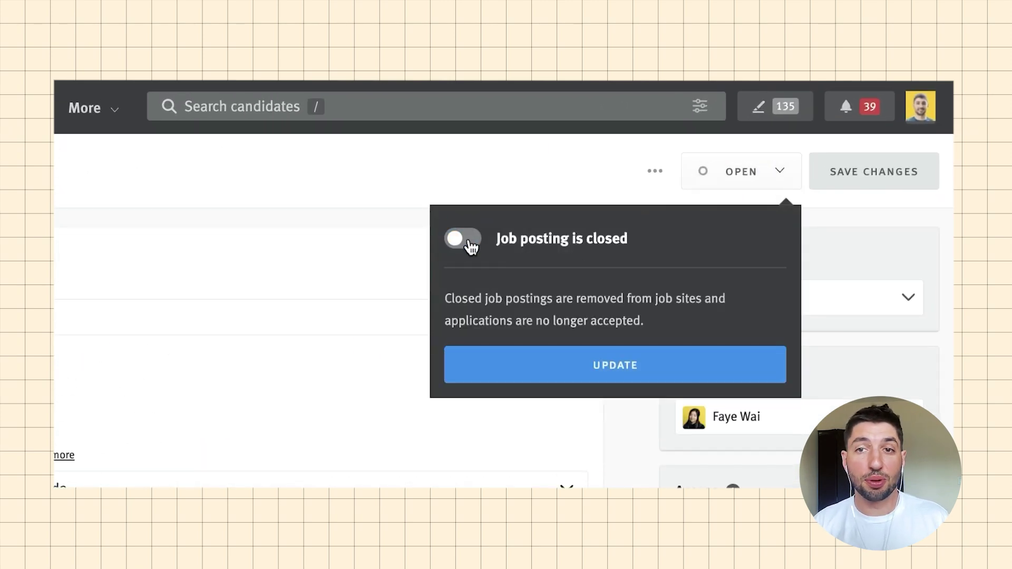
left_click(471, 244)
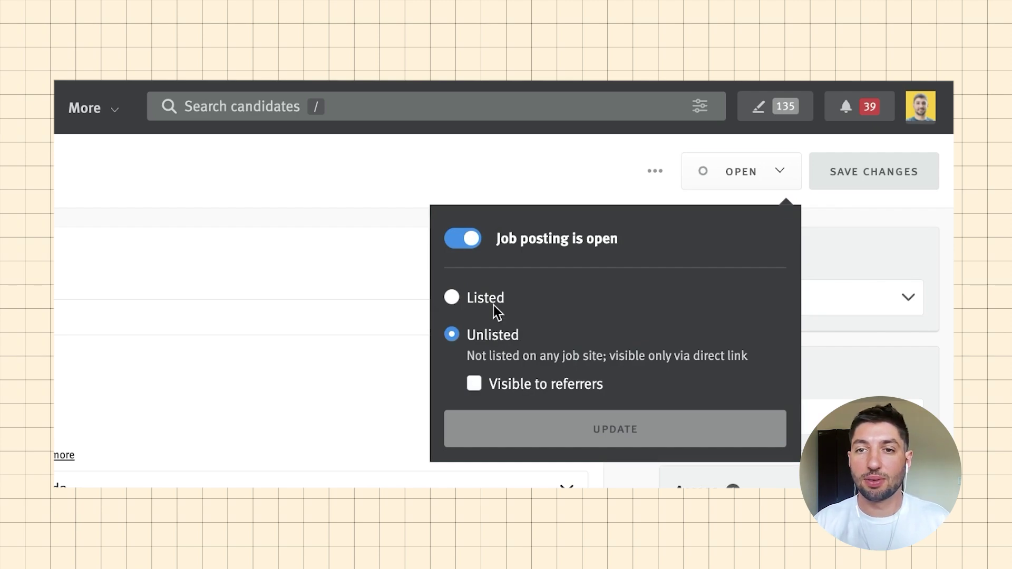
left_click(493, 303)
left_click(497, 330)
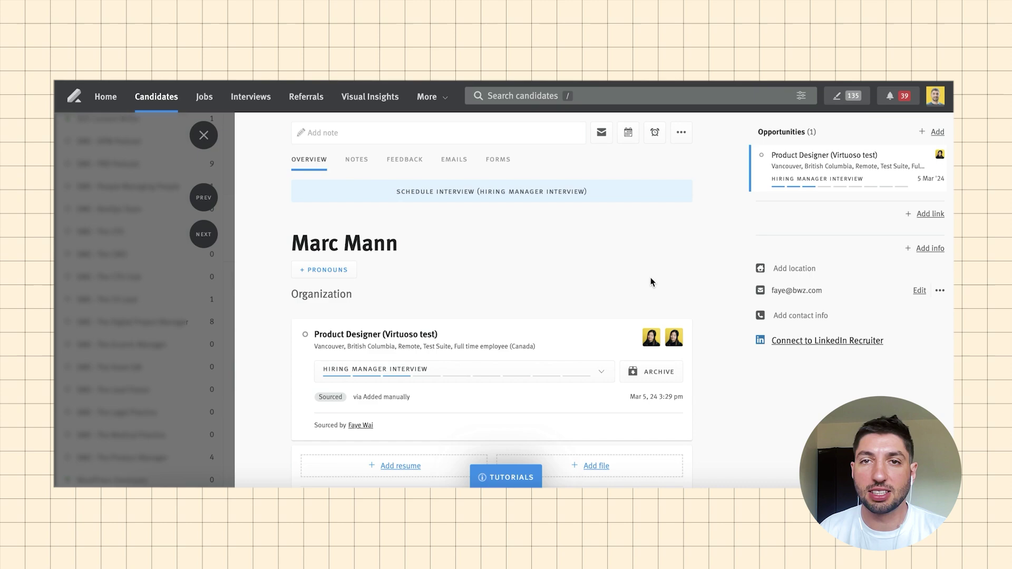
Step: Add a note to the candidate mentioning a coworker with "this is a great candidate!", and open a comment reply on it
left_click(410, 137)
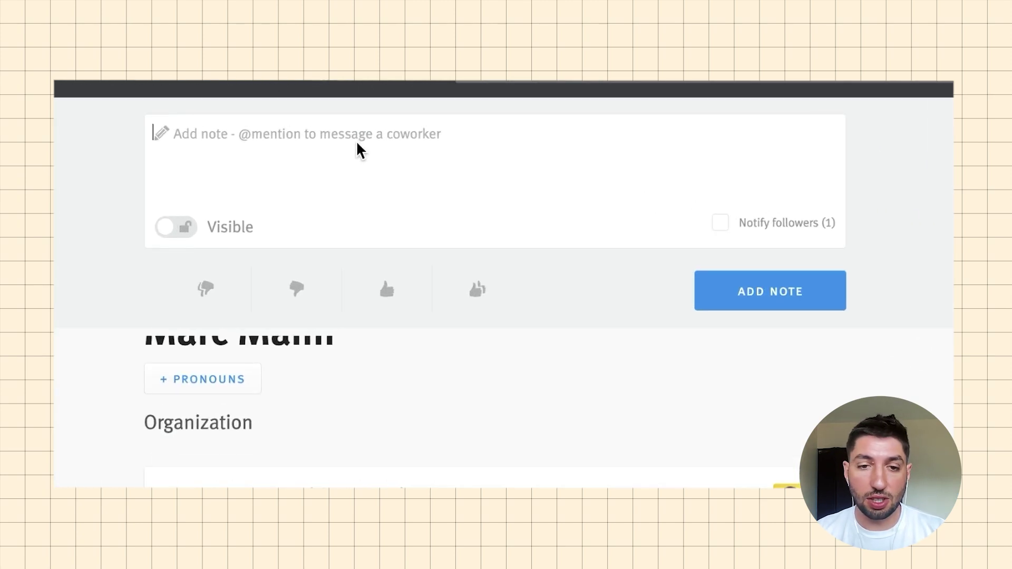
type("@faye")
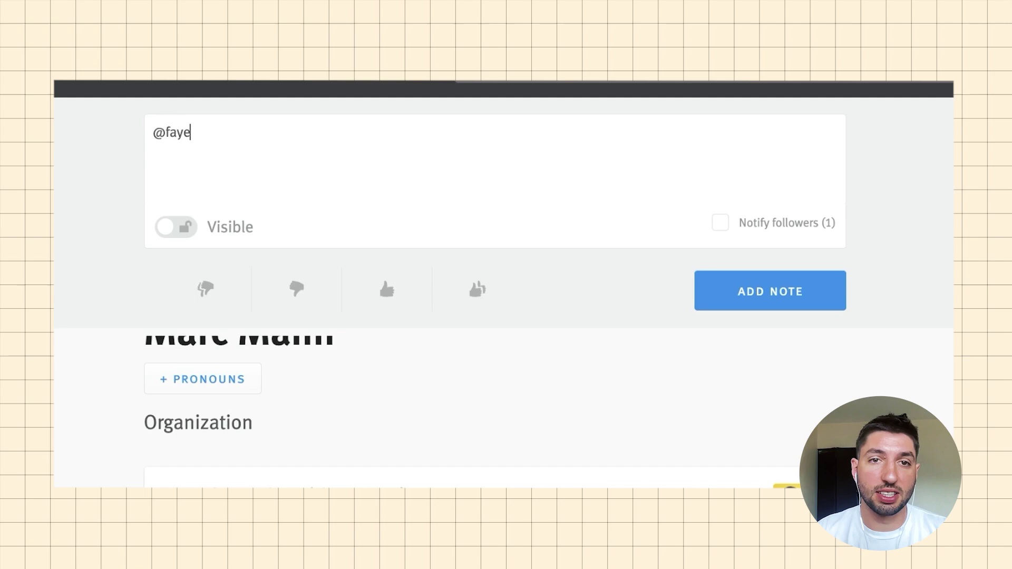
left_click(283, 162)
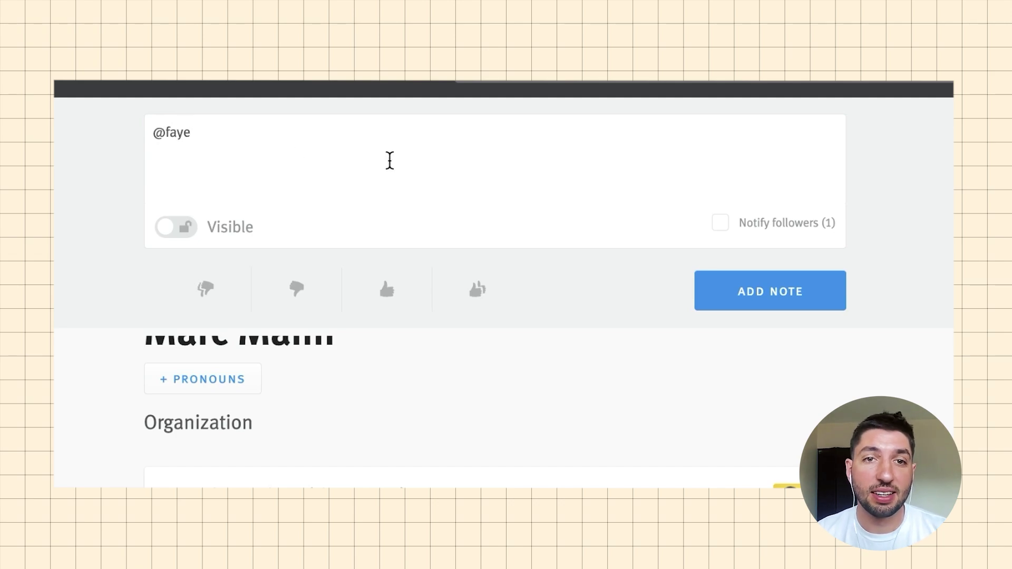
type("tis")
key("BackSpace")
key("BackSpace")
type("his is a great candidate!")
left_click(767, 293)
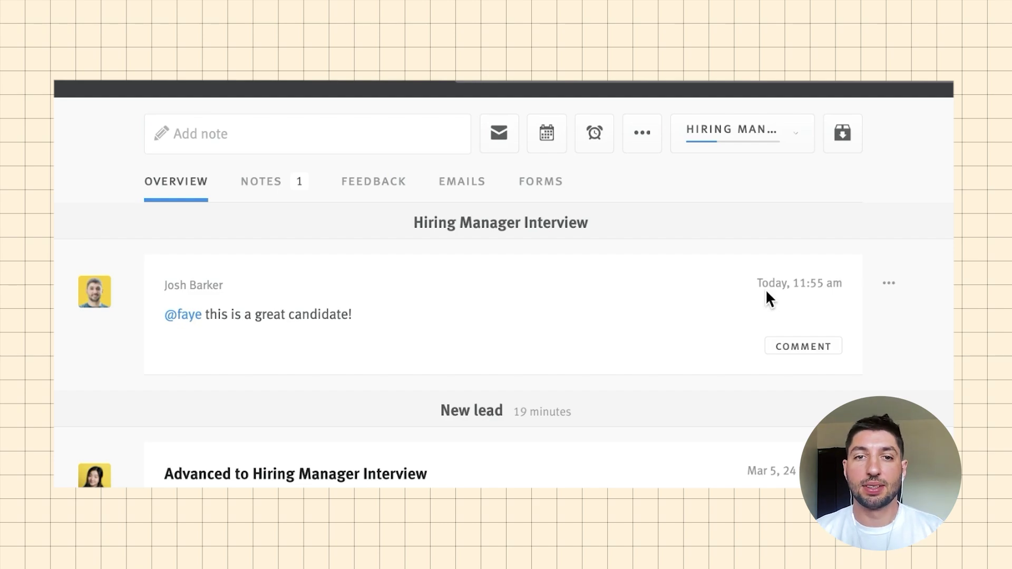
left_click(773, 336)
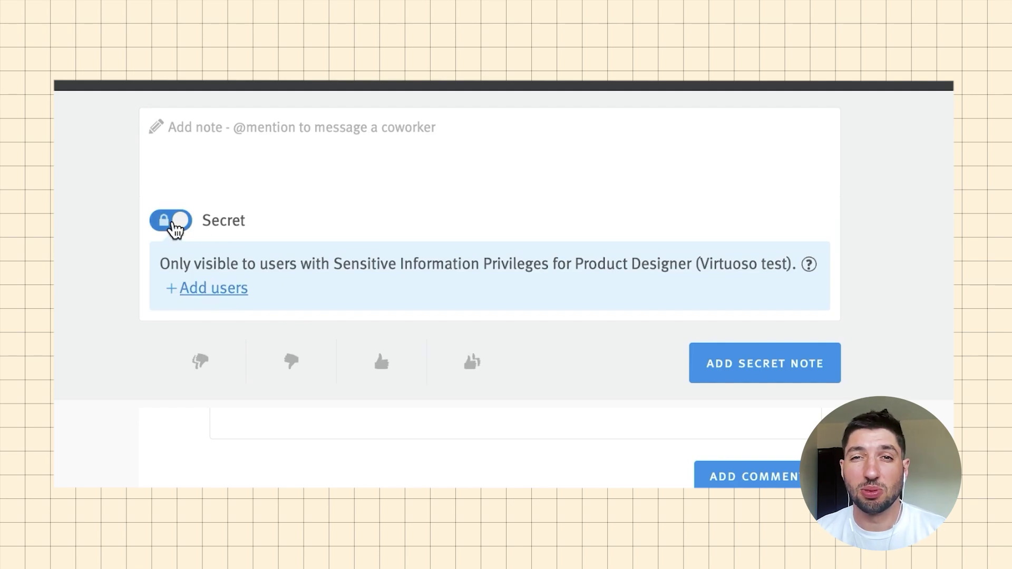
Step: Switch the new candidate note from Secret to Visible and mention the Slack channel #slack-product-designer-test in it
left_click(174, 226)
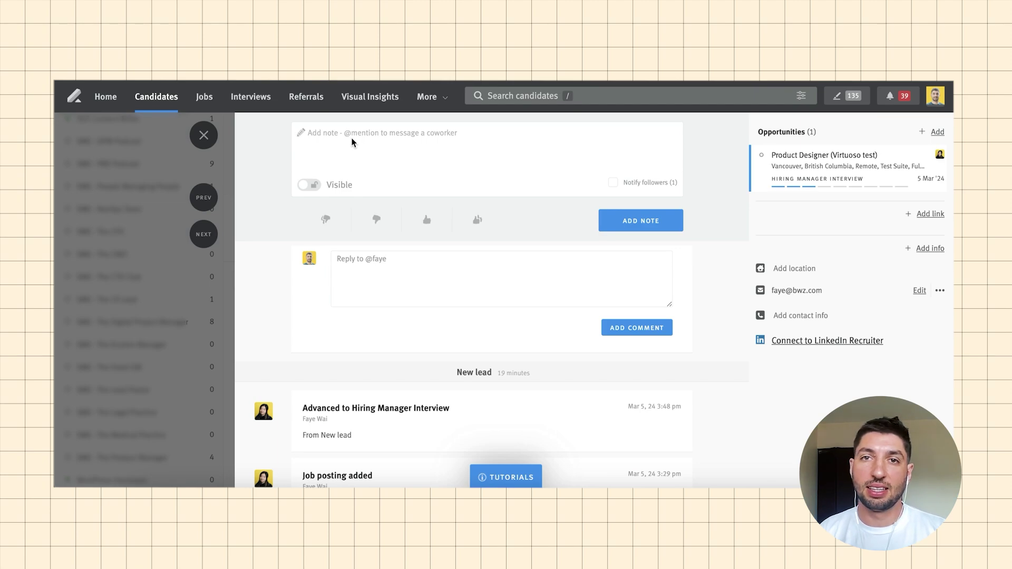
left_click(352, 142)
type("#")
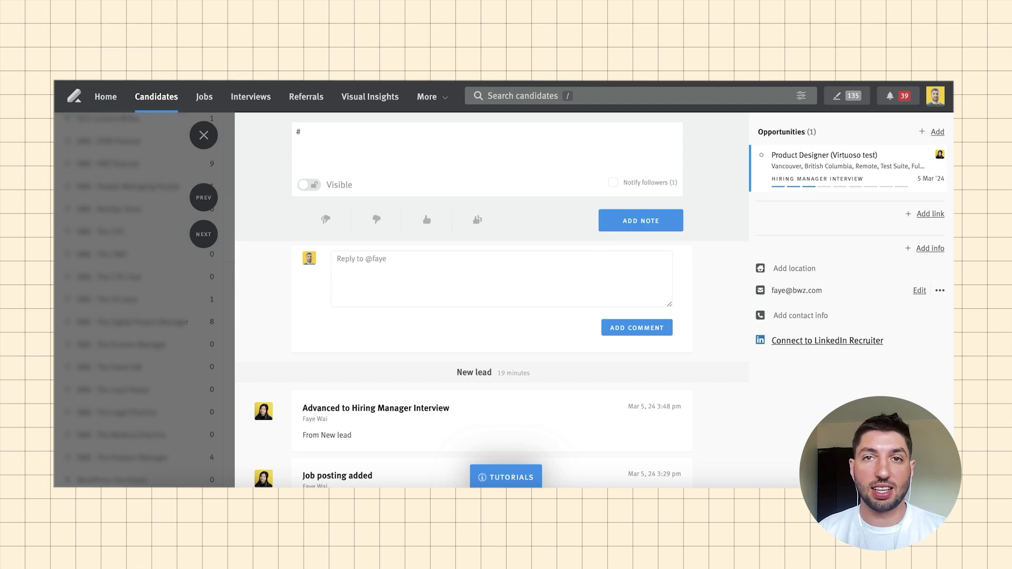
type("prod")
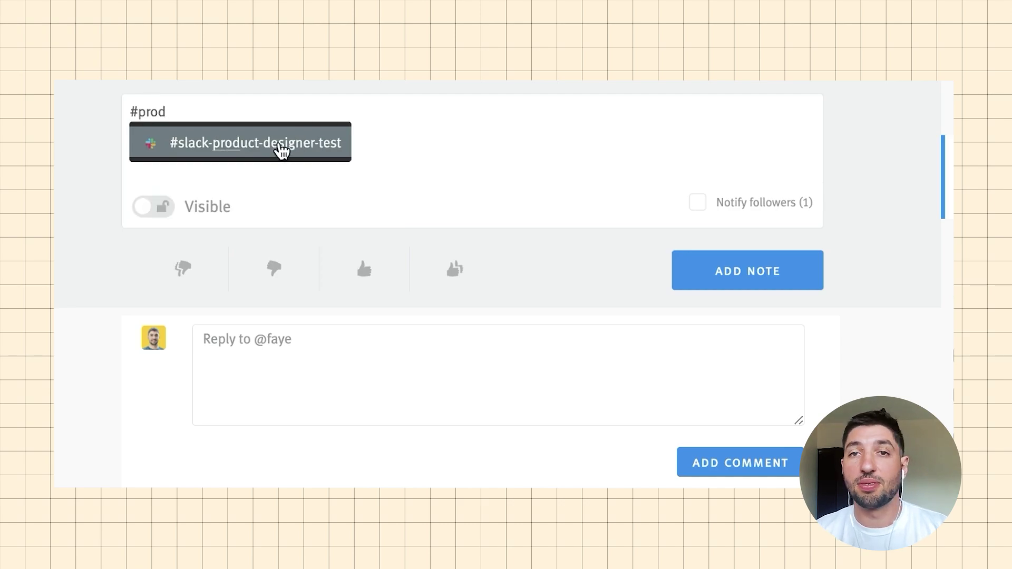
left_click(279, 147)
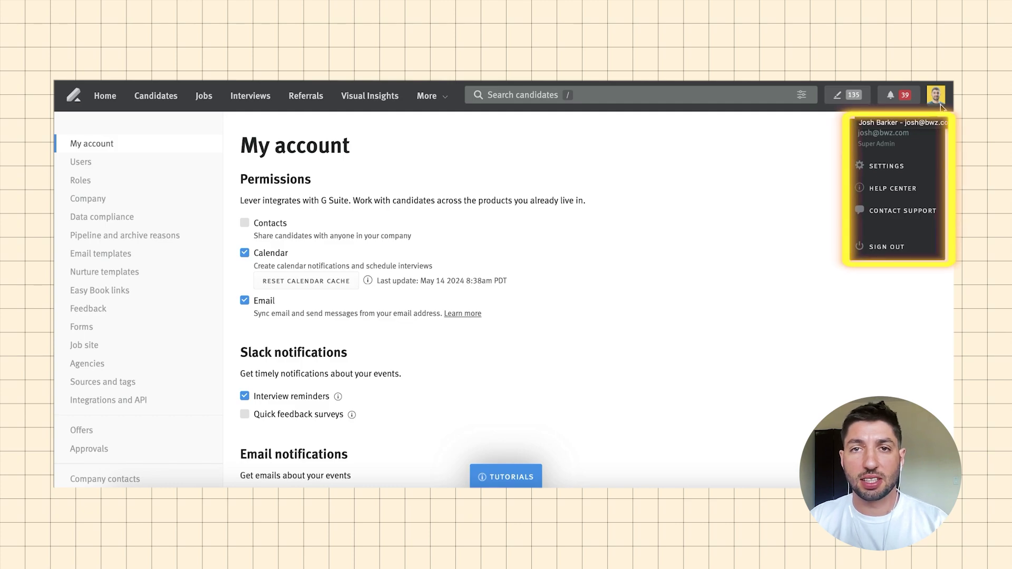
Step: Go to the account settings and open the Integrations and API page
left_click(908, 166)
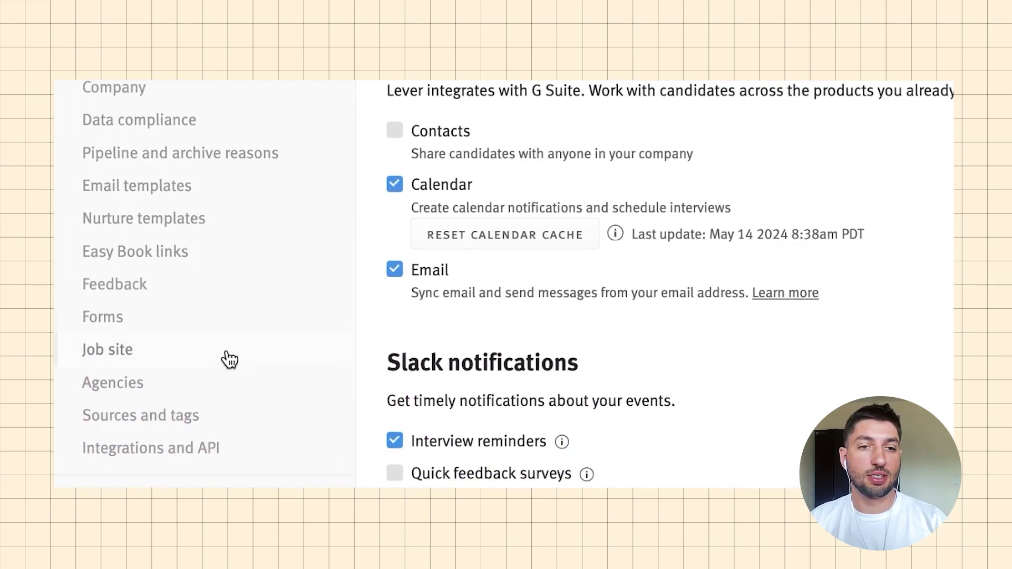
left_click(258, 446)
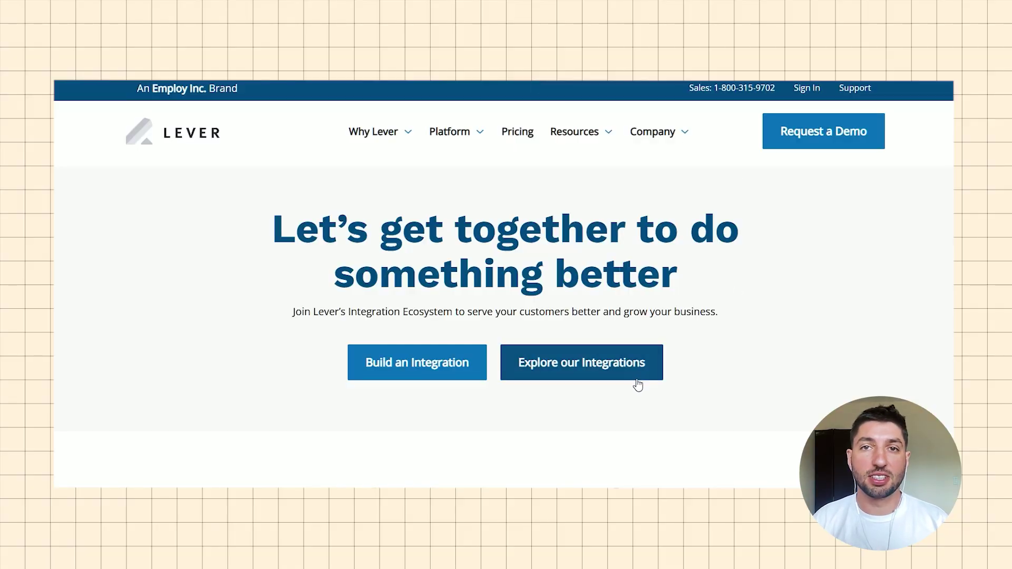
Step: Explore Lever's integrations directory on its website and look through the featured and new listings
left_click(637, 380)
scroll(860, 362, "down", 10)
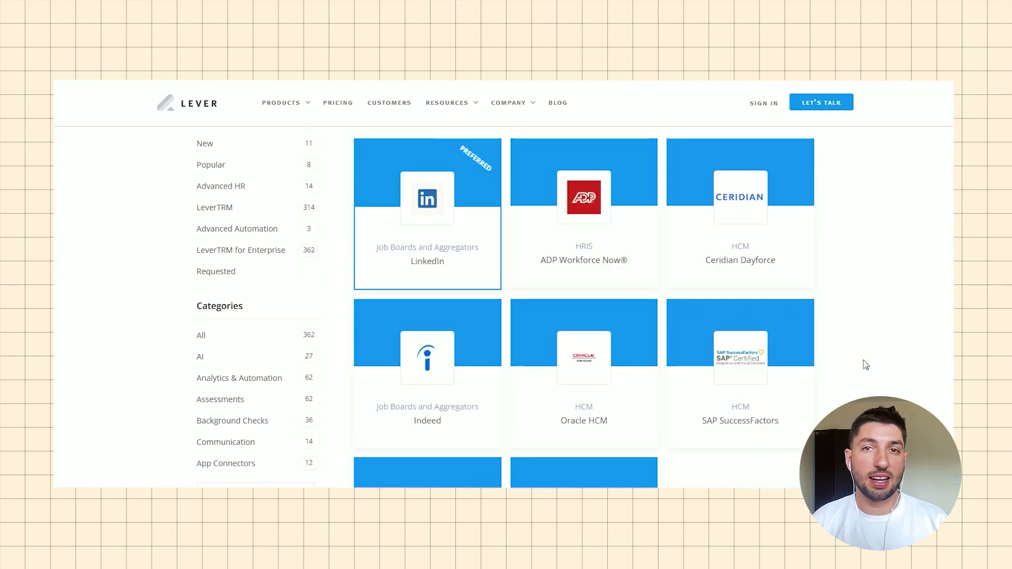
scroll(859, 363, "down", 4)
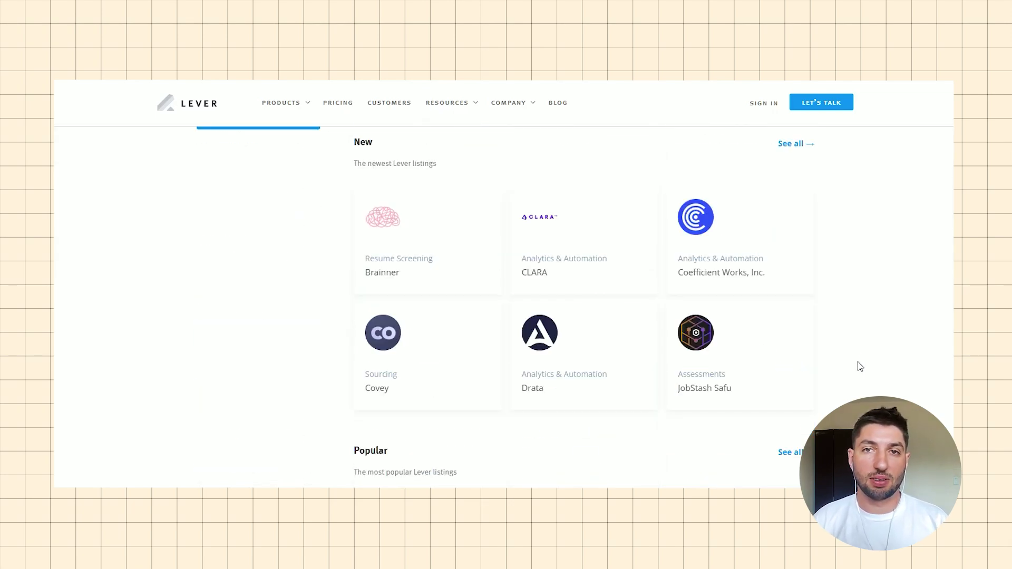
scroll(859, 363, "up", 7)
scroll(858, 361, "up", 1)
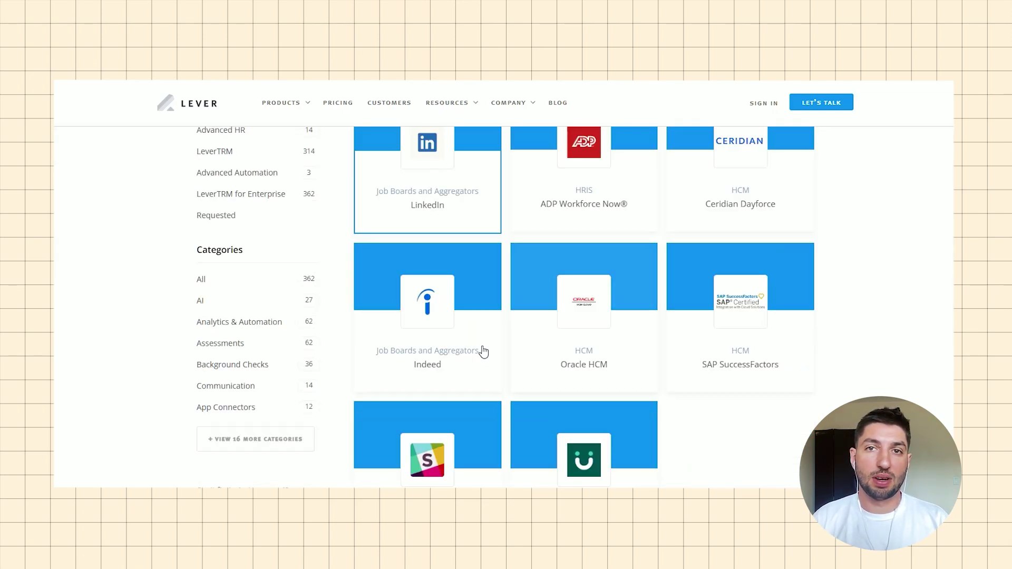
Step: Show the Communication category of the integrations directory and read through the Slack listing
left_click(226, 388)
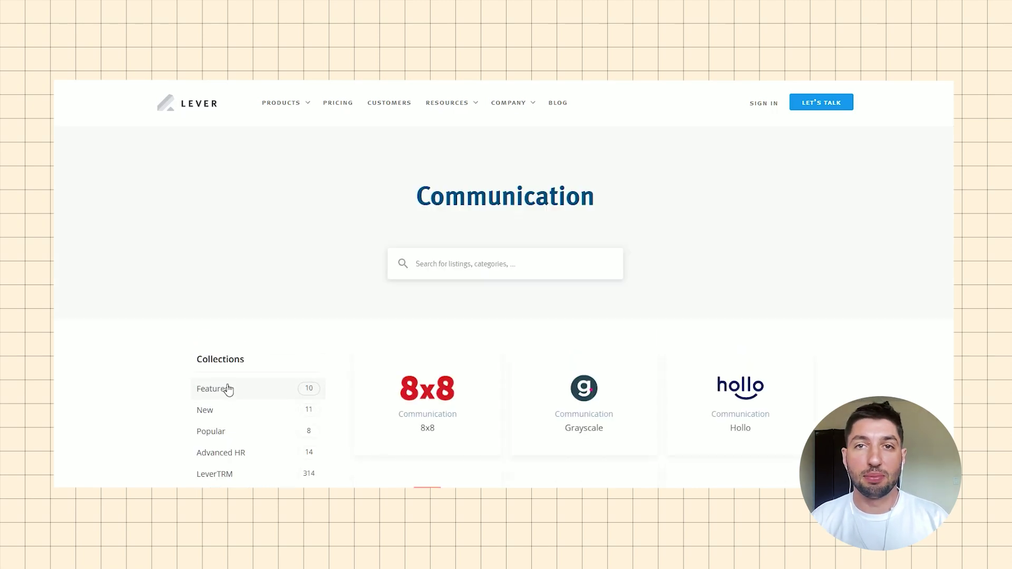
scroll(830, 388, "down", 4)
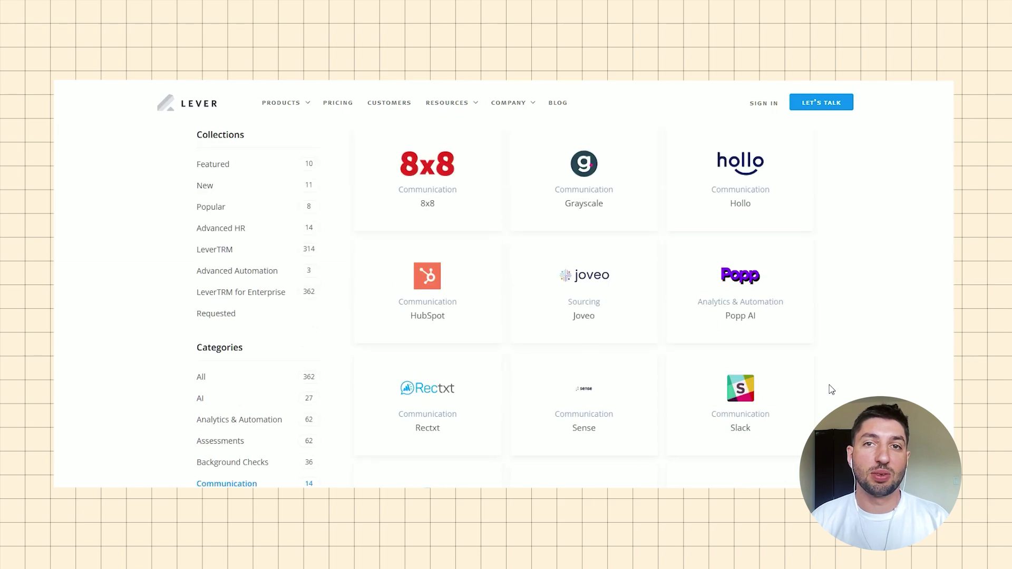
left_click(742, 390)
scroll(808, 278, "down", 6)
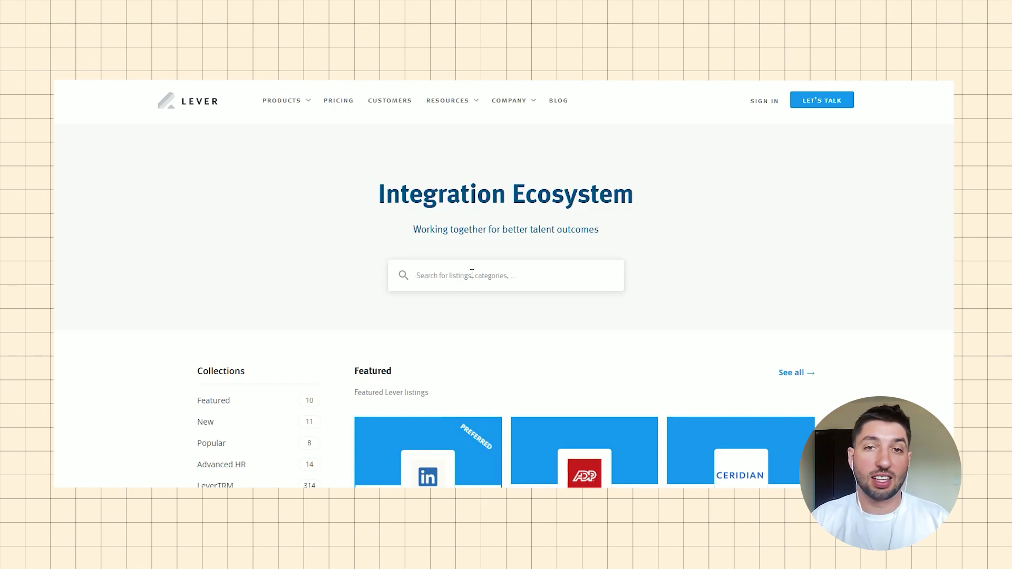
Step: Search the integration directory for Certn and read the help article linked from its listing
left_click(471, 273)
type("Certn")
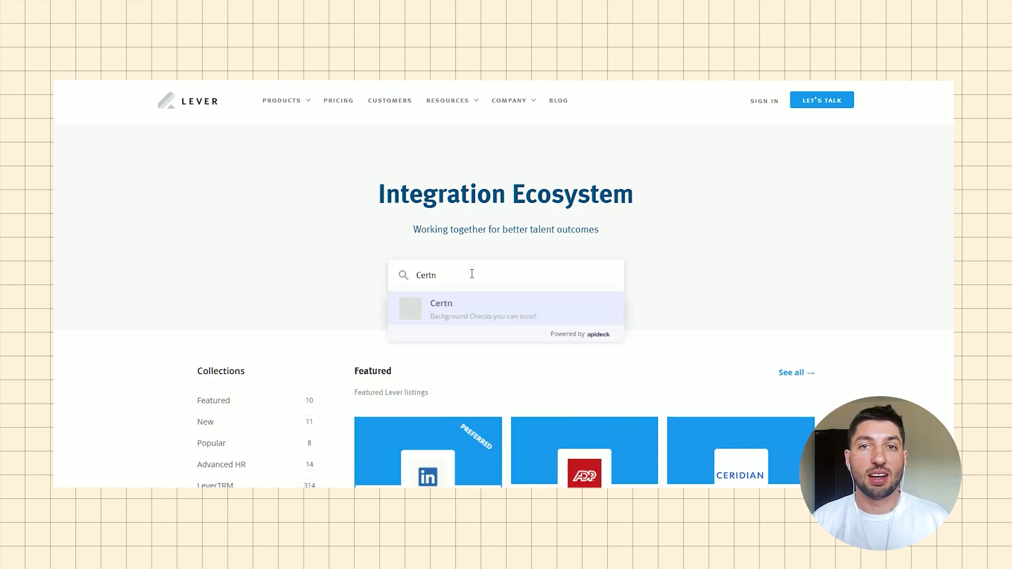
left_click(467, 311)
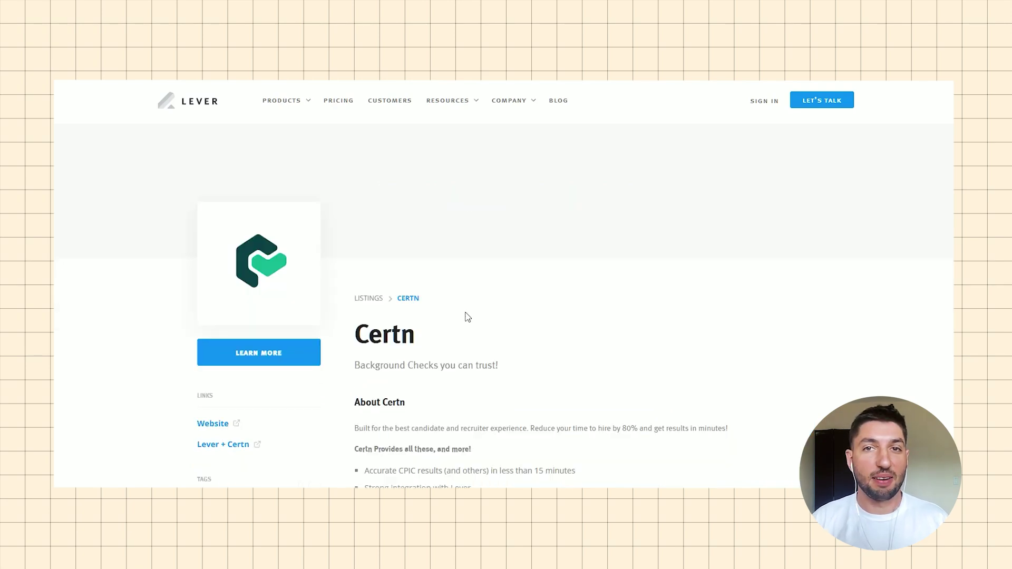
left_click(299, 353)
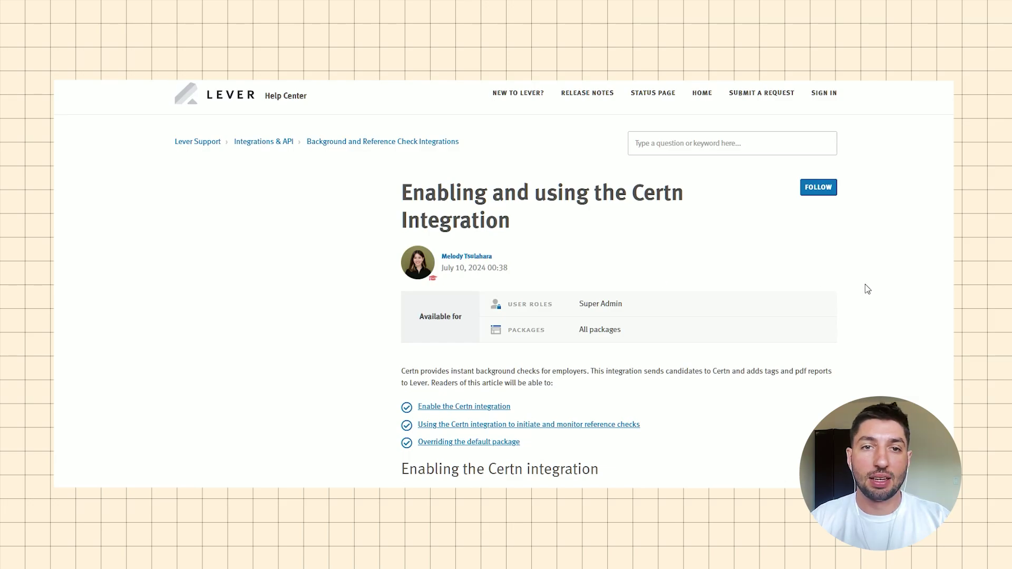
scroll(865, 283, "down", 3)
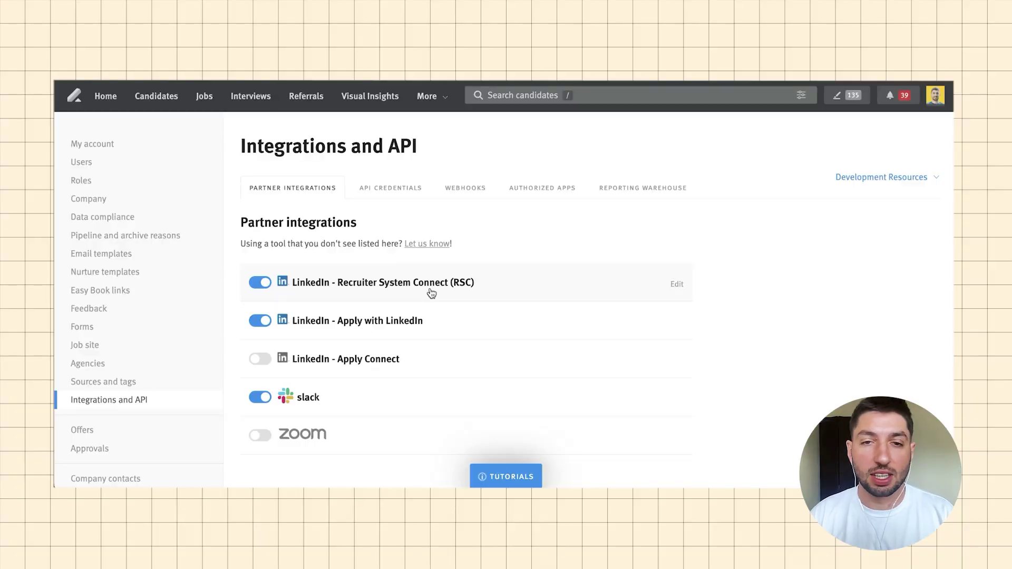
Step: In the partner integrations settings, review the LinkedIn - Apply Connect details and the Slack details with its channel list
left_click(414, 363)
scroll(413, 363, "down", 2)
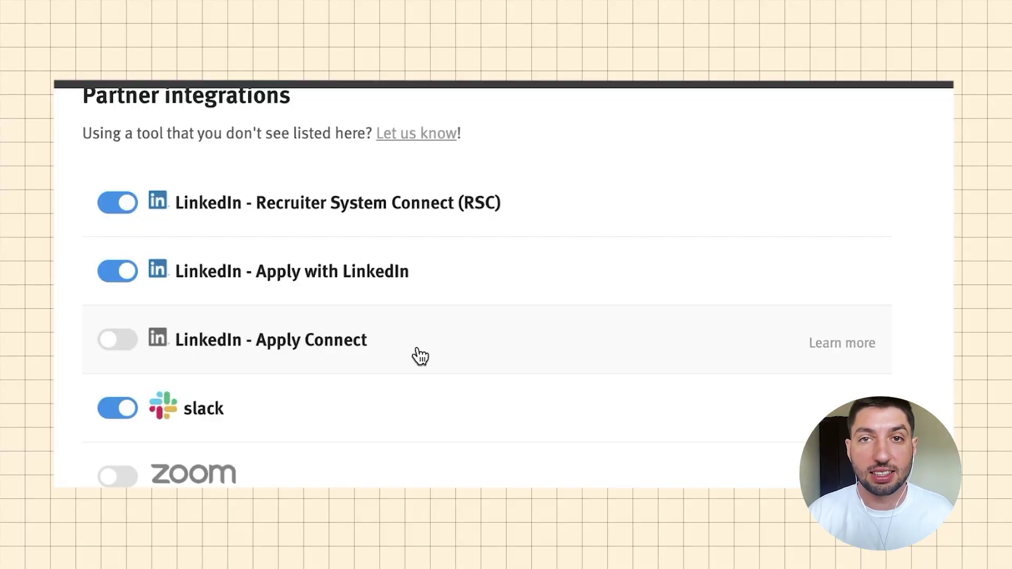
left_click(395, 442)
scroll(403, 443, "down", 1)
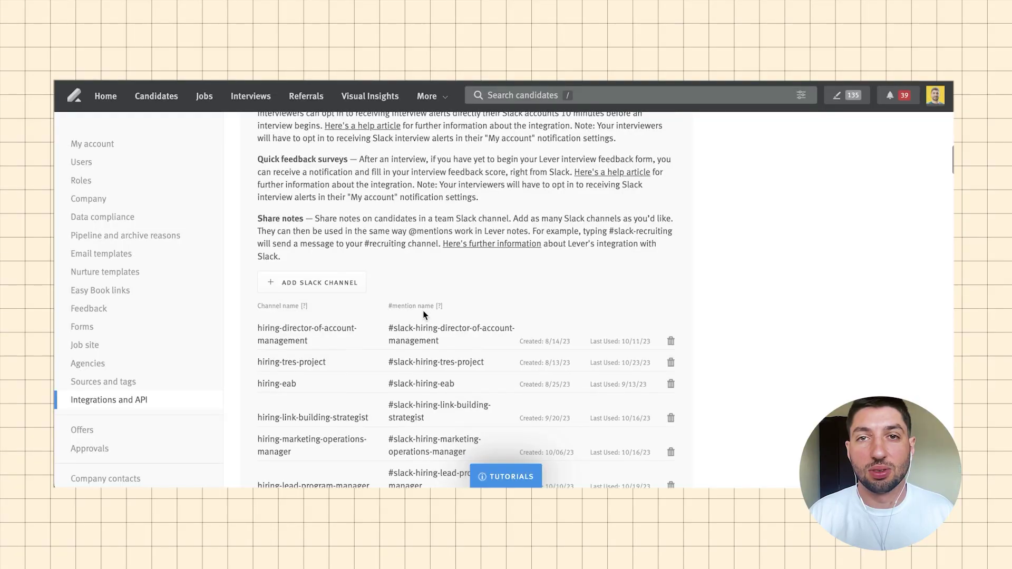
scroll(422, 313, "down", 2)
Step: Examine the providers offered under Background and reference checks in the partner integrations
scroll(422, 314, "down", 7)
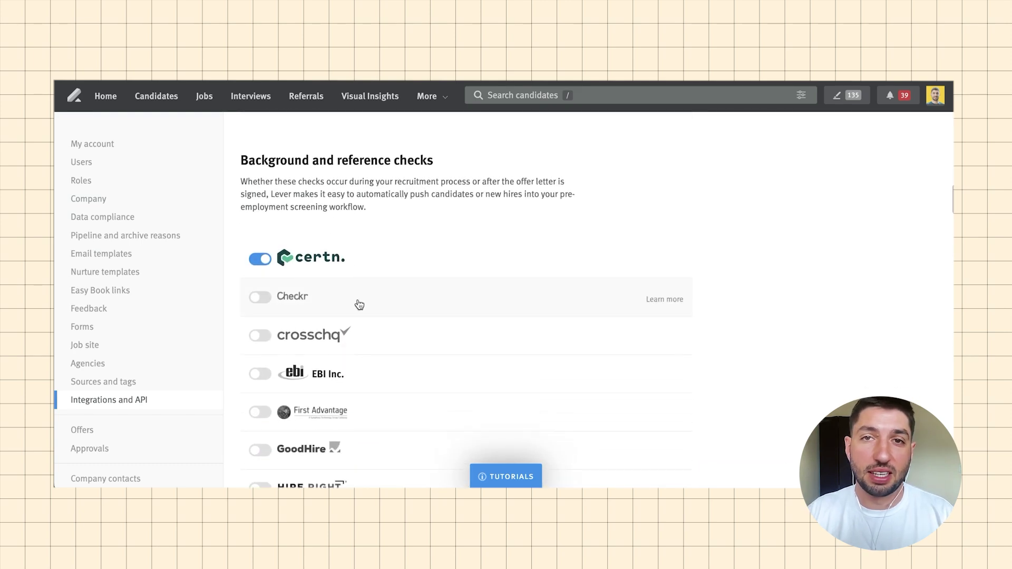
scroll(360, 305, "down", 4)
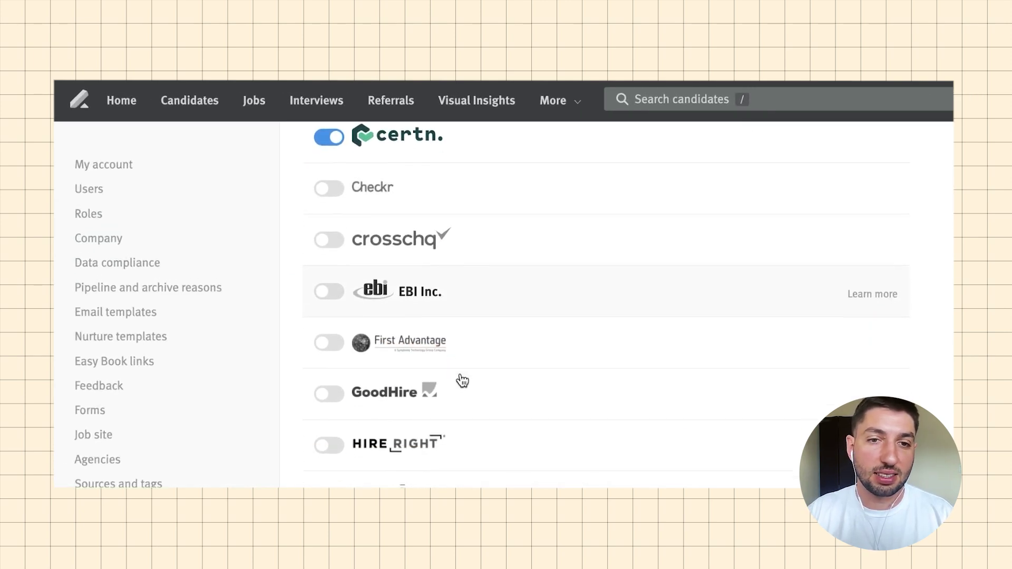
scroll(462, 381, "down", 4)
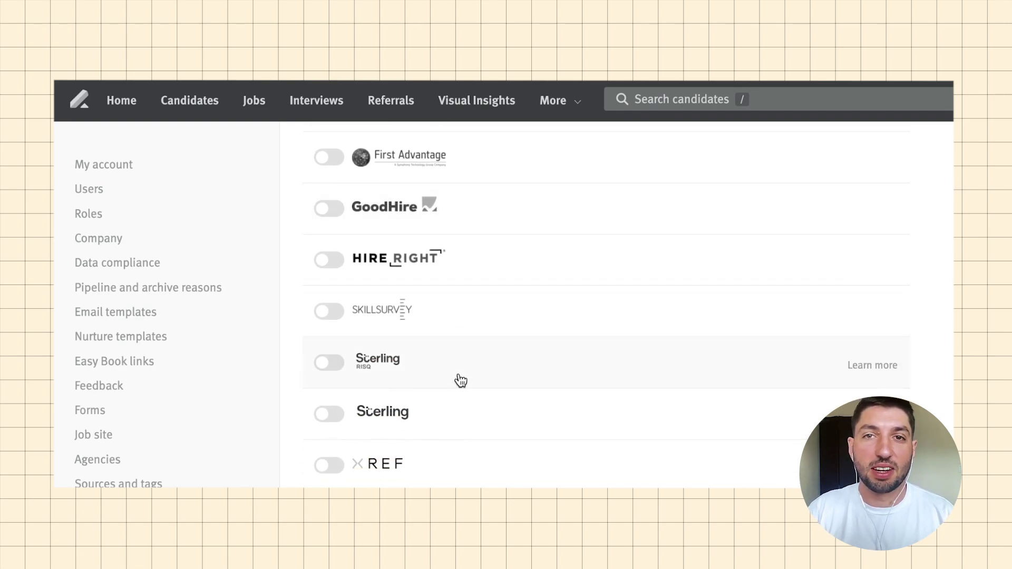
scroll(460, 381, "down", 2)
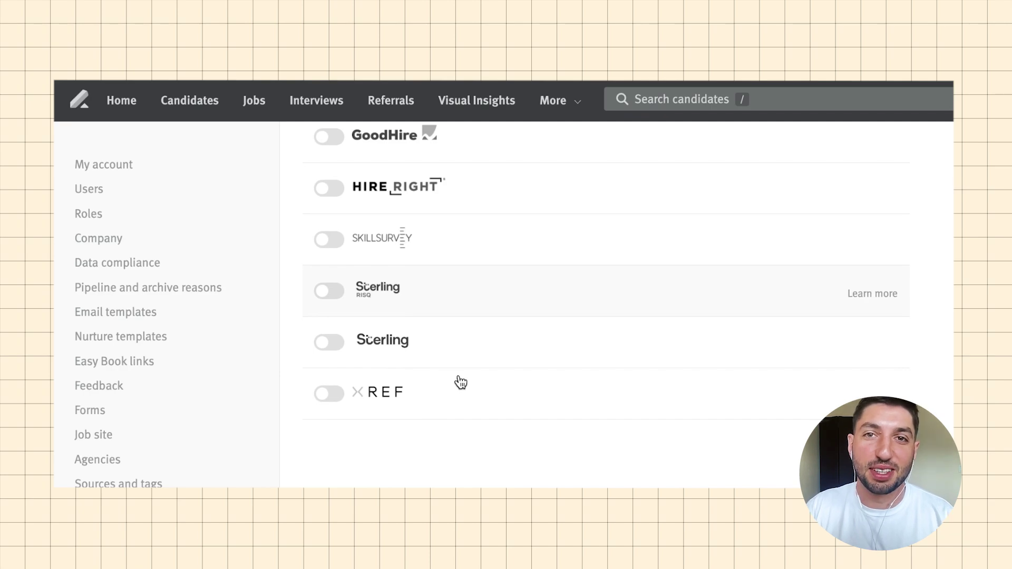
Step: Examine the HRIS and onboarding integrations available in the partner integrations list
scroll(460, 381, "down", 3)
scroll(458, 375, "down", 2)
scroll(459, 379, "down", 2)
scroll(459, 383, "down", 1)
scroll(459, 383, "up", 1)
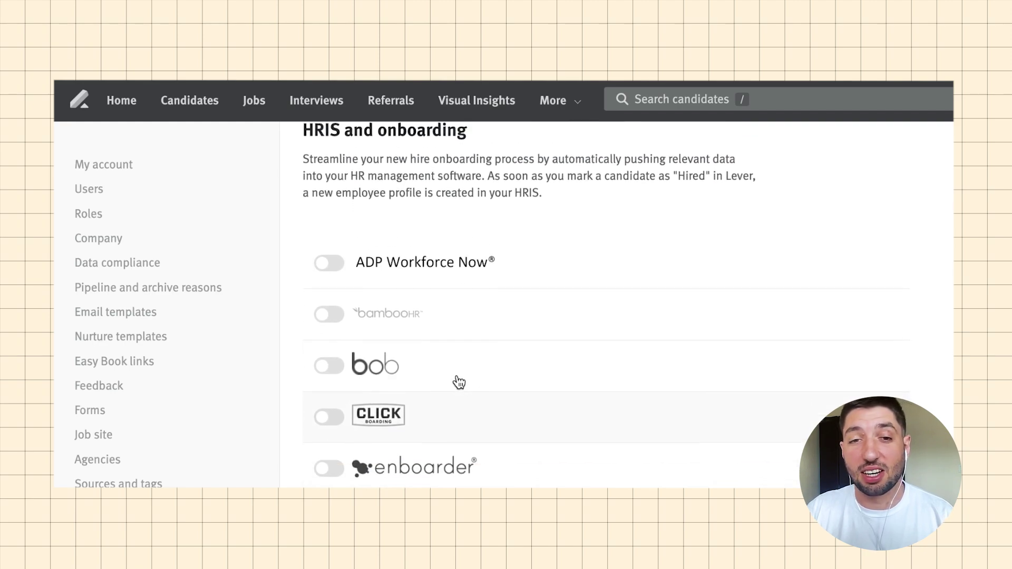
scroll(459, 383, "down", 4)
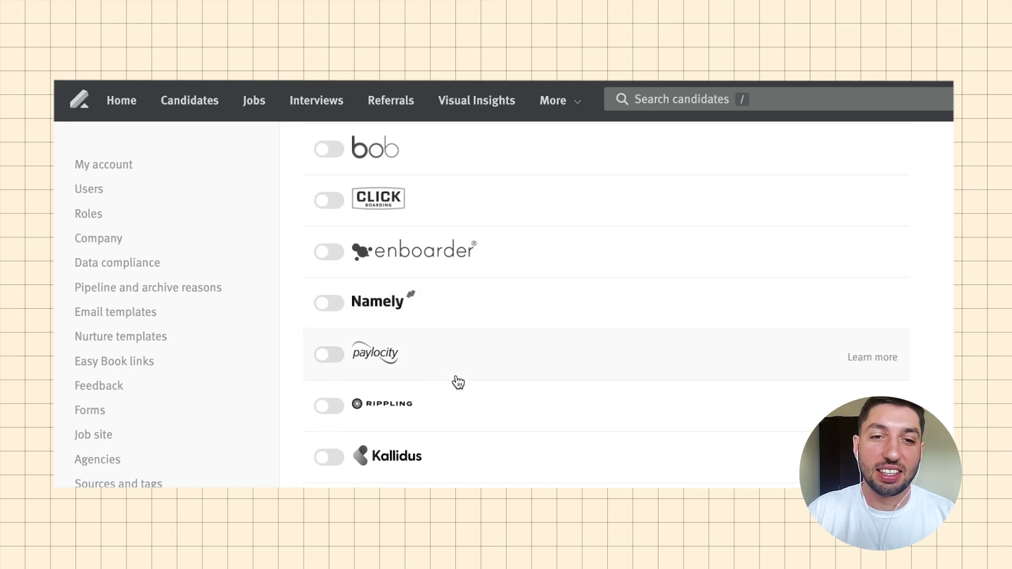
scroll(458, 382, "up", 3)
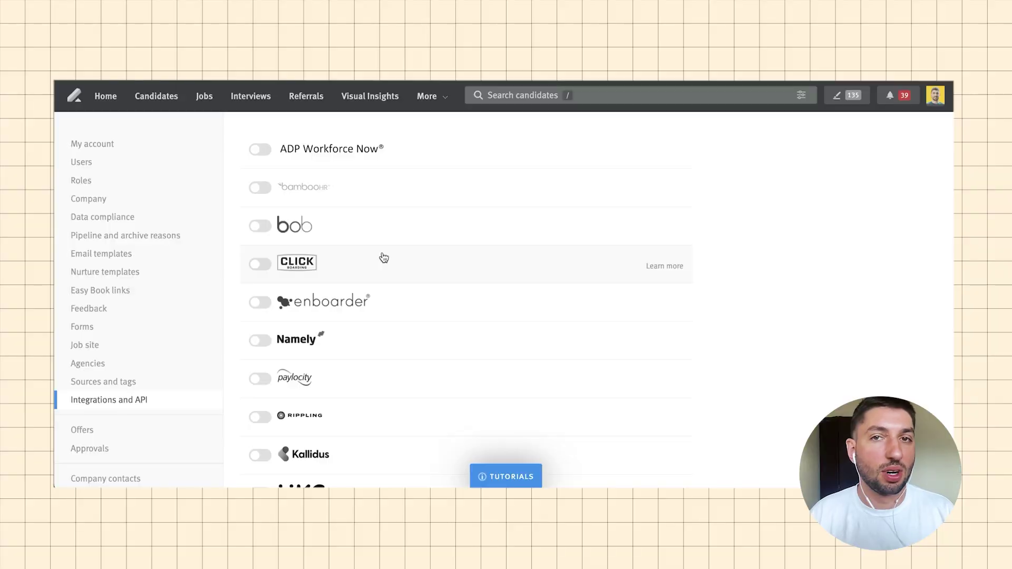
scroll(308, 284, "down", 2)
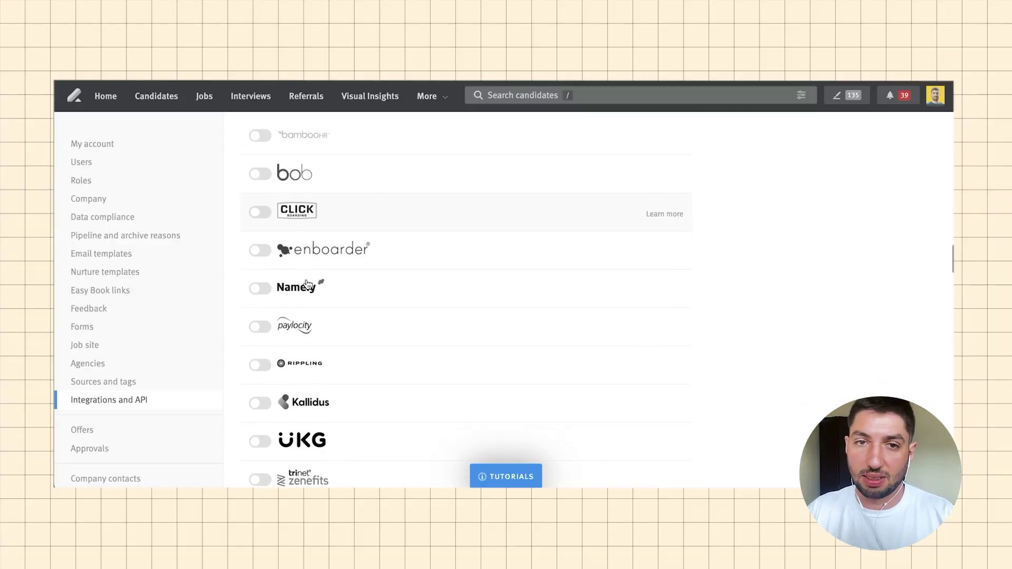
Step: Examine the E-Signature and Scheduling integrations offered below the HRIS and onboarding providers
scroll(308, 285, "down", 1)
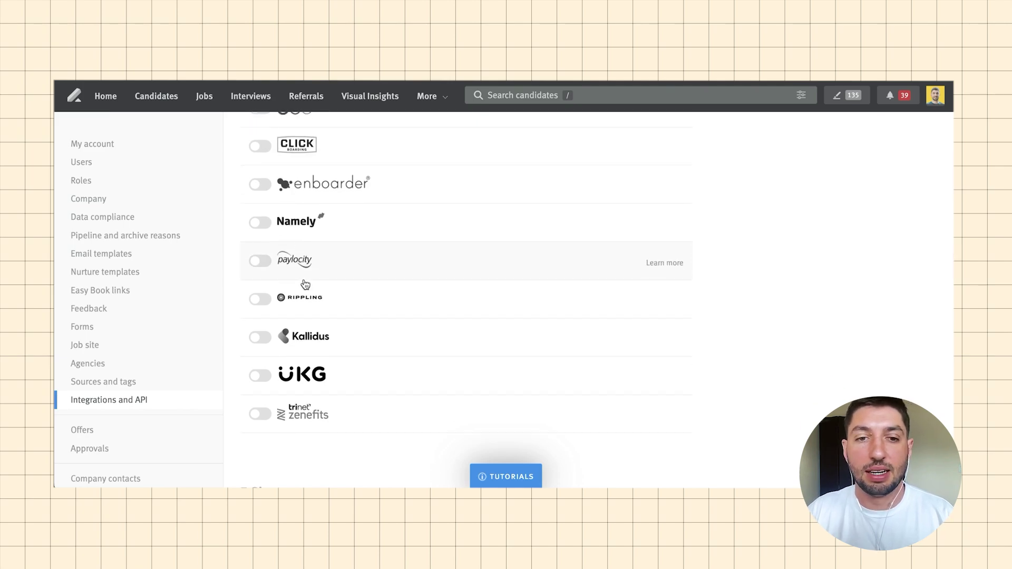
scroll(306, 284, "down", 2)
scroll(305, 285, "down", 6)
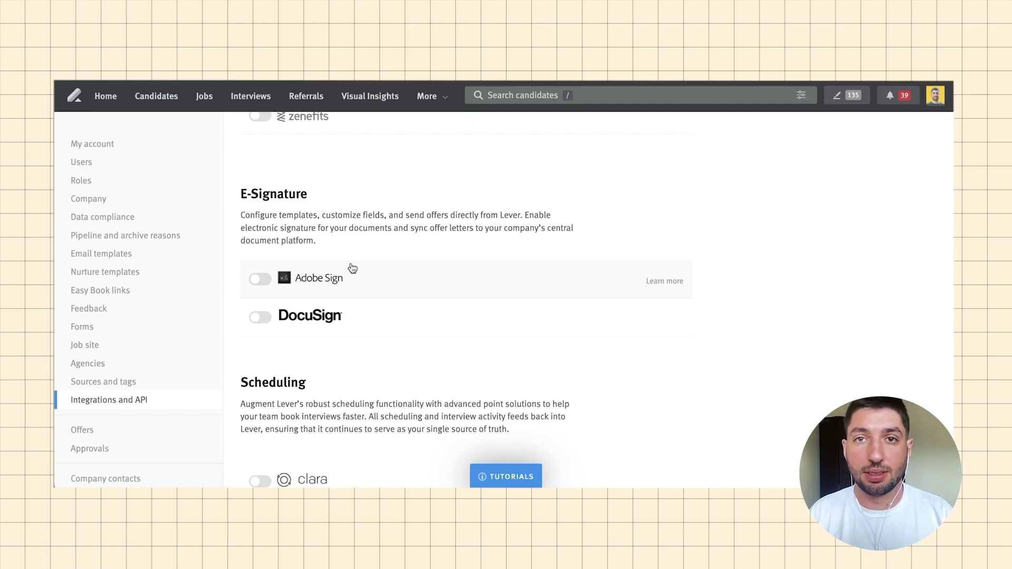
scroll(348, 269, "down", 3)
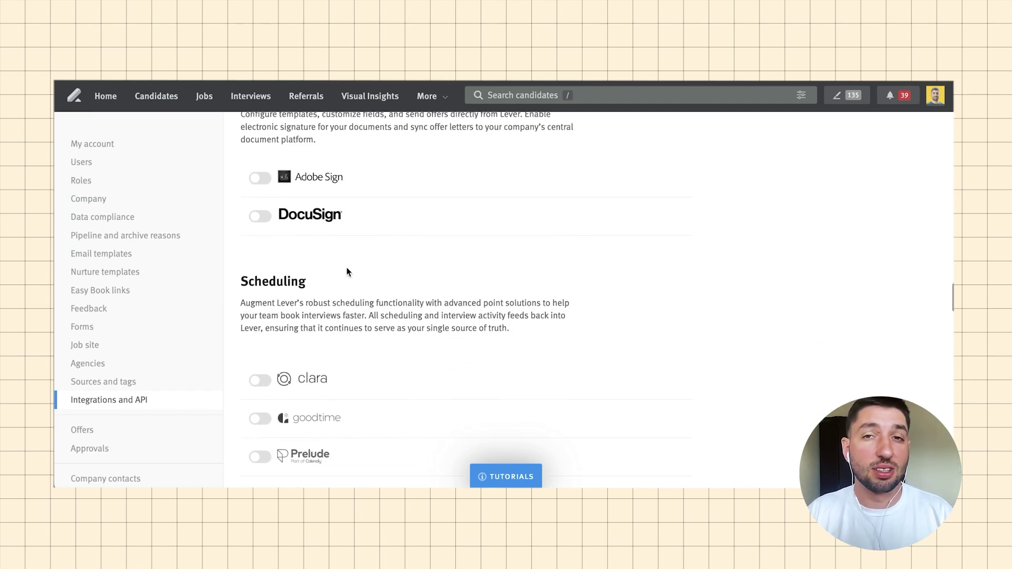
scroll(348, 272, "up", 1)
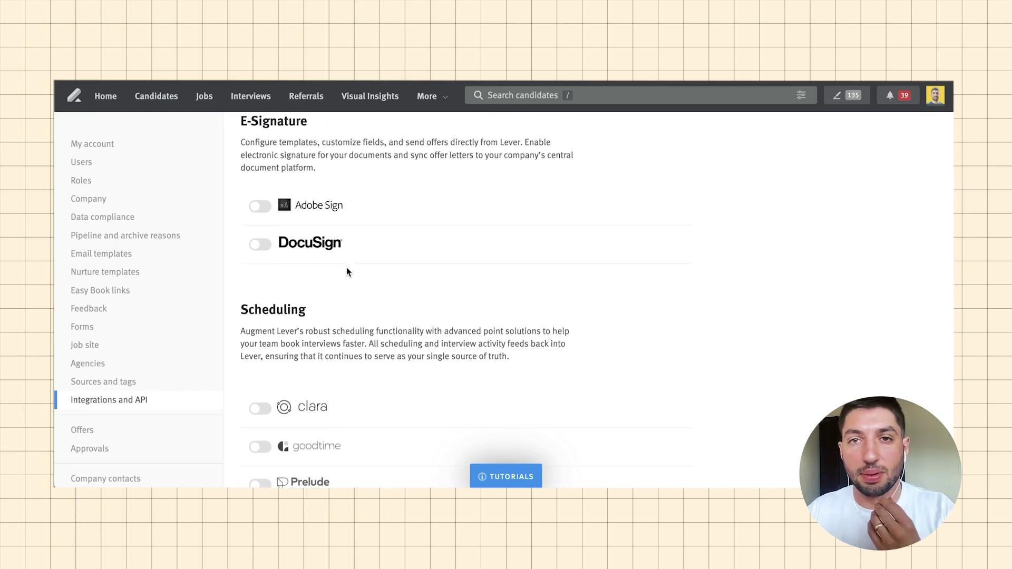
scroll(347, 272, "down", 3)
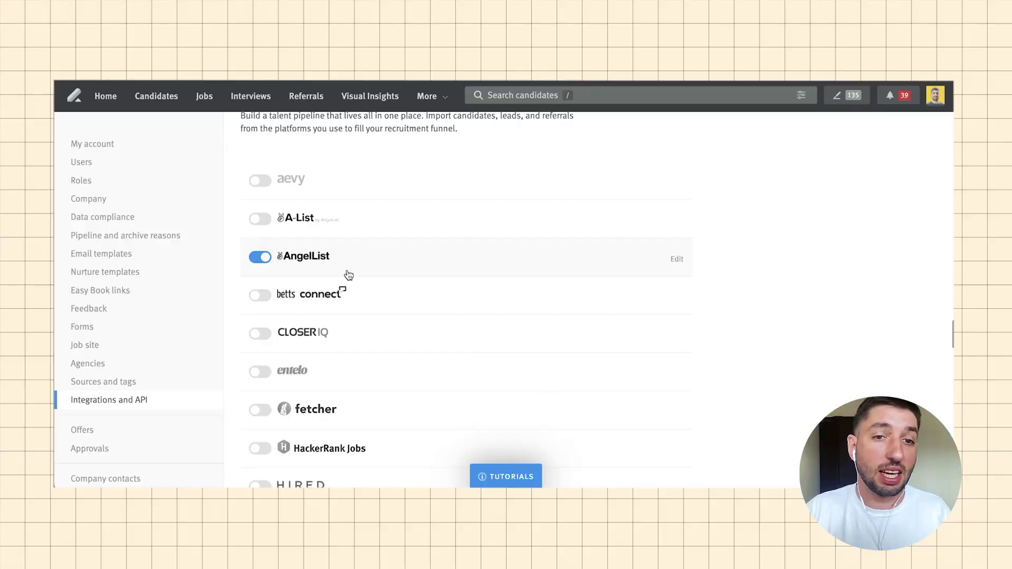
Step: Examine the candidate sourcing integrations in the partner list, from aevy and AngelList through whitetruffle
scroll(445, 341, "down", 3)
scroll(448, 341, "down", 7)
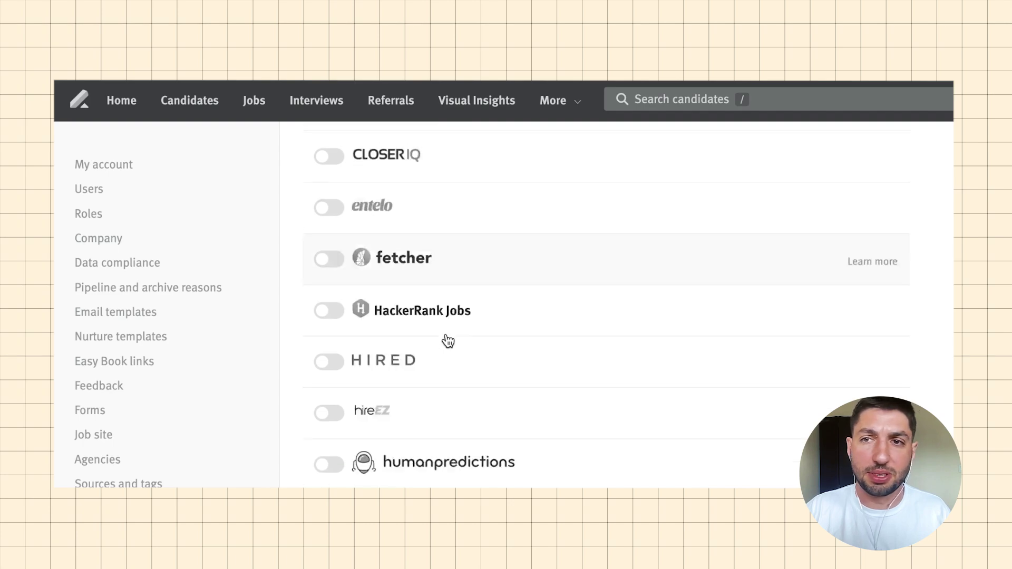
scroll(448, 341, "down", 2)
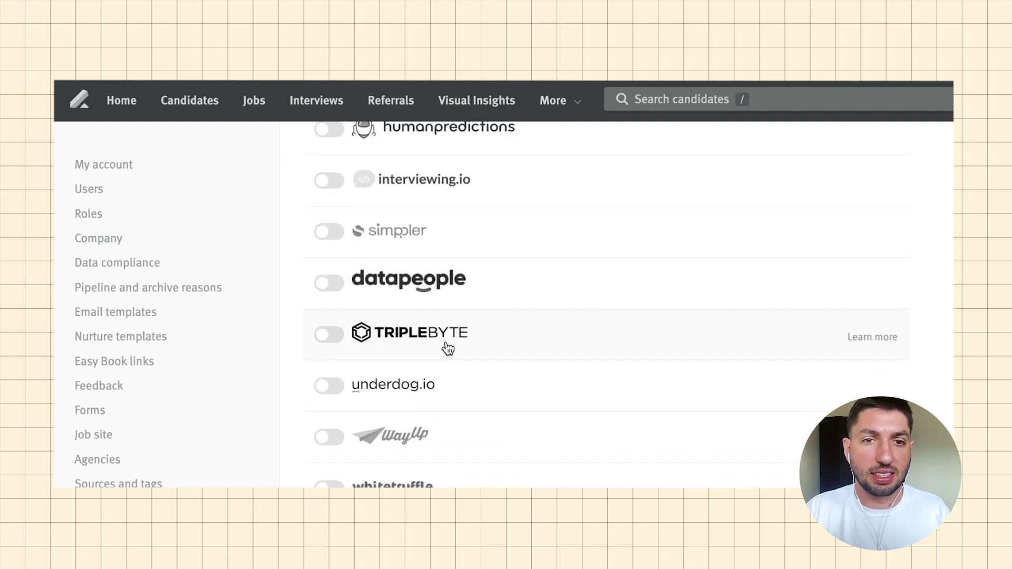
scroll(459, 349, "up", 6)
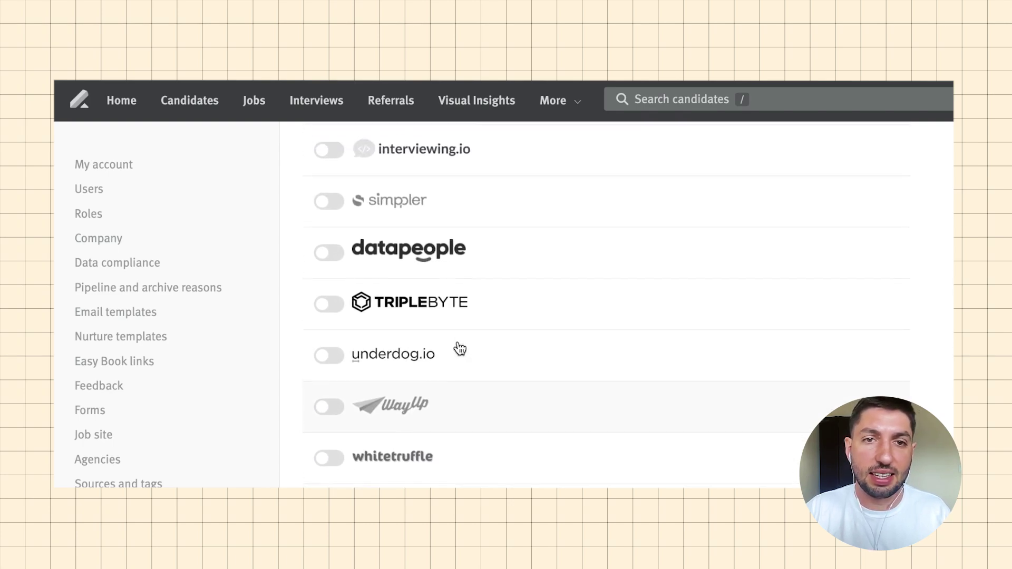
scroll(459, 348, "up", 6)
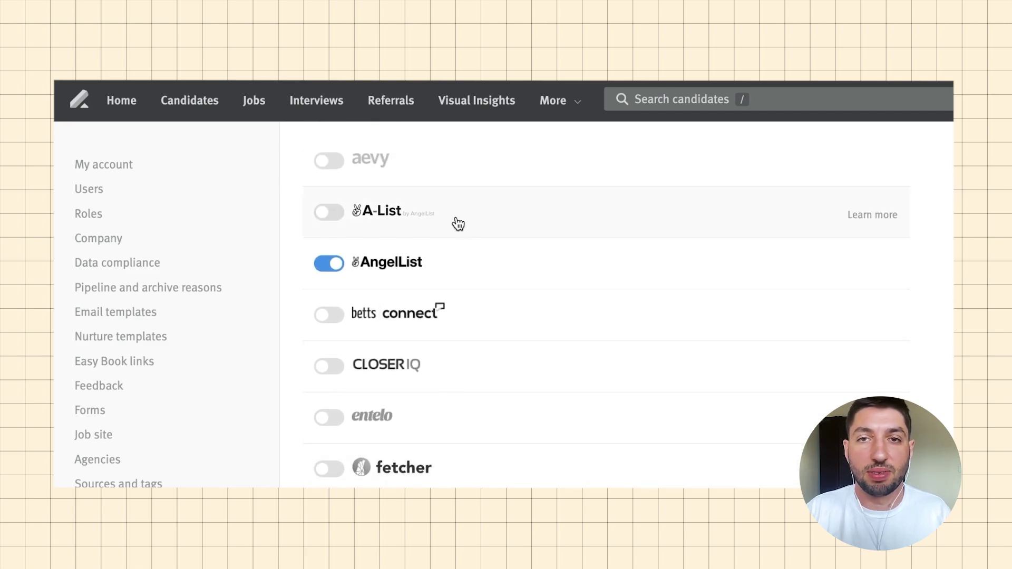
scroll(431, 335, "down", 1)
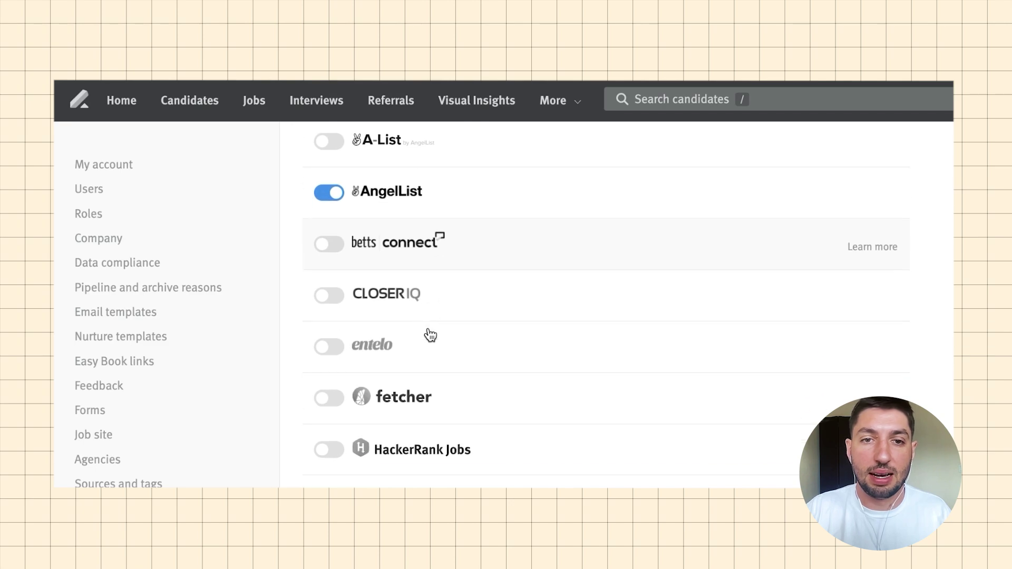
scroll(431, 335, "down", 2)
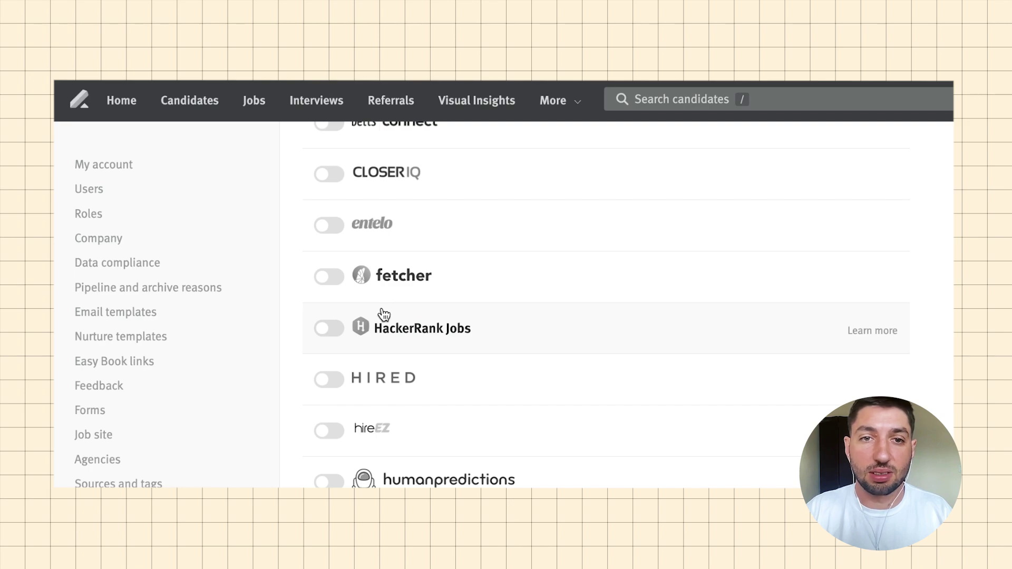
scroll(456, 389, "down", 3)
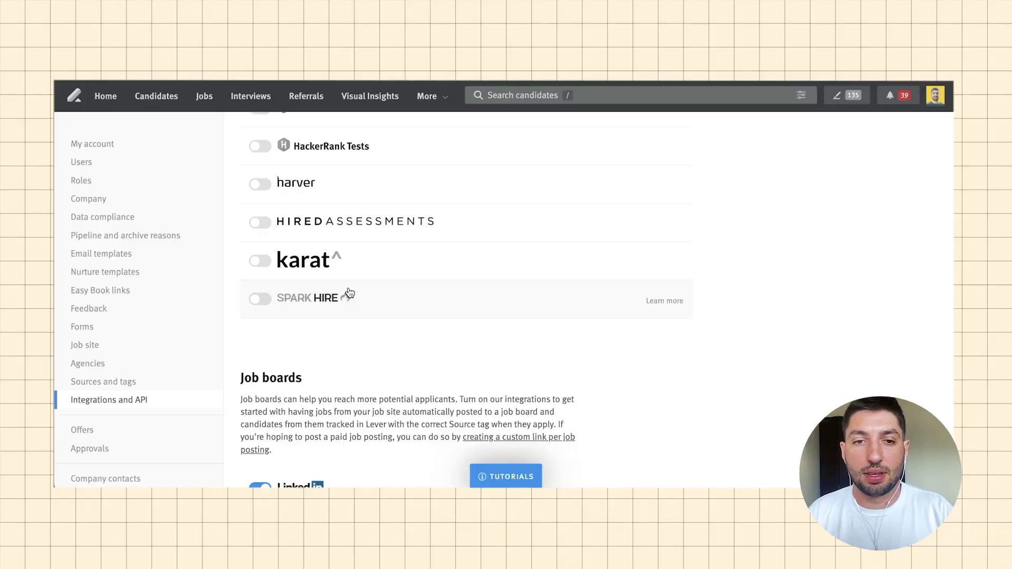
Step: Review the LinkedIn job-push settings in the Job boards section and collapse its details
scroll(327, 308, "down", 2)
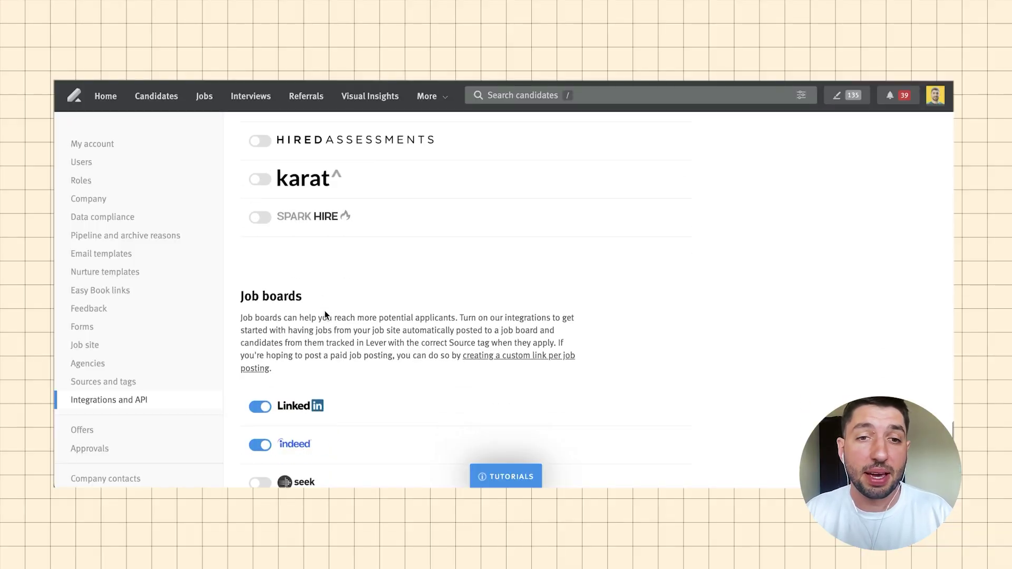
scroll(323, 311, "down", 1)
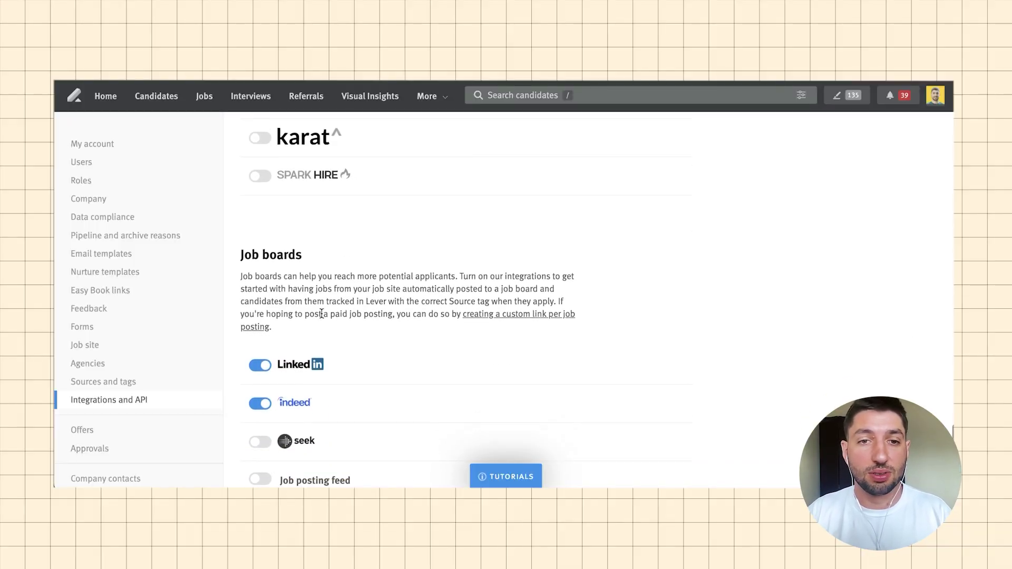
scroll(320, 316, "down", 2)
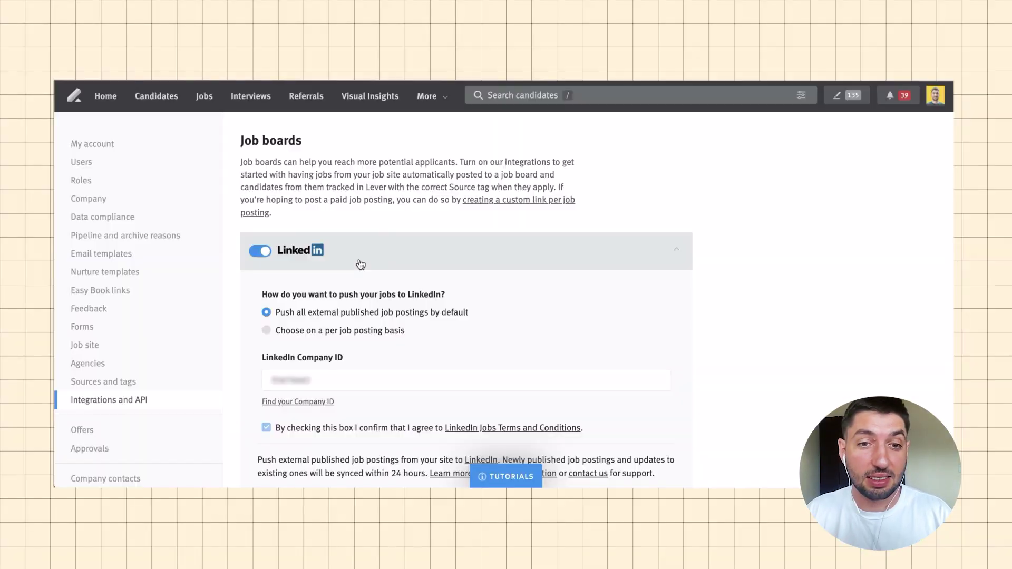
scroll(360, 263, "down", 4)
scroll(360, 263, "down", 1)
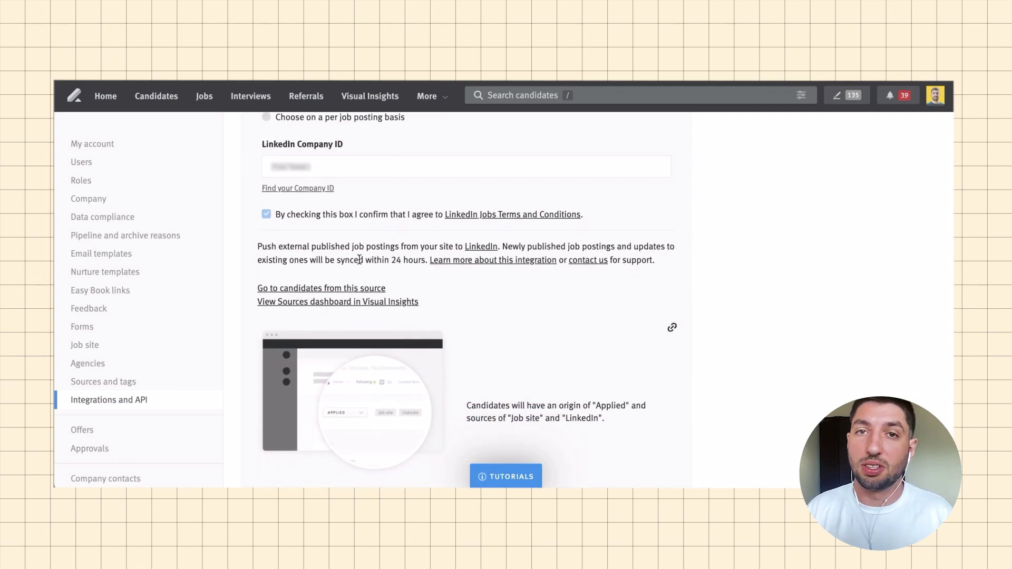
scroll(302, 209, "up", 2)
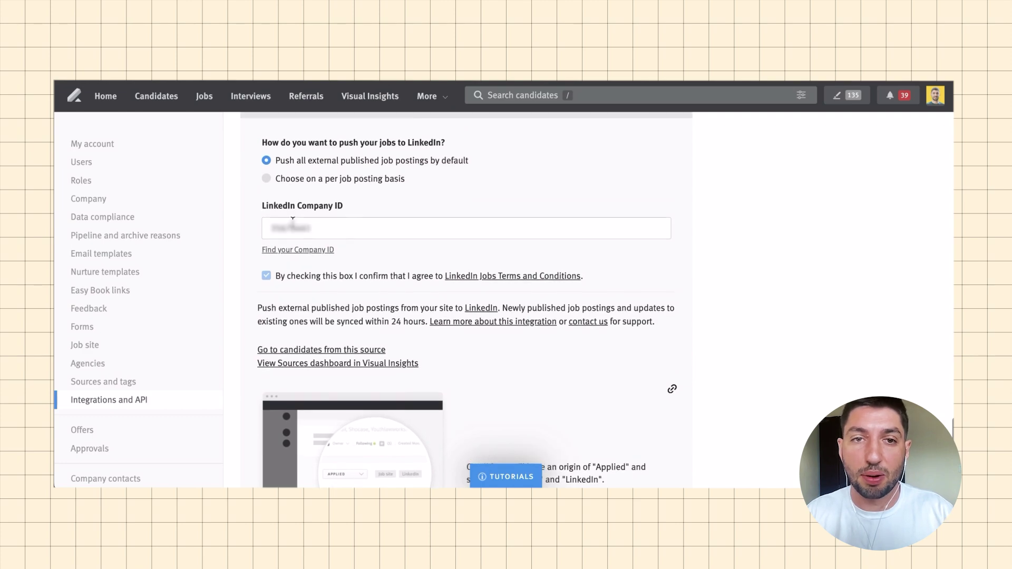
left_click(412, 136)
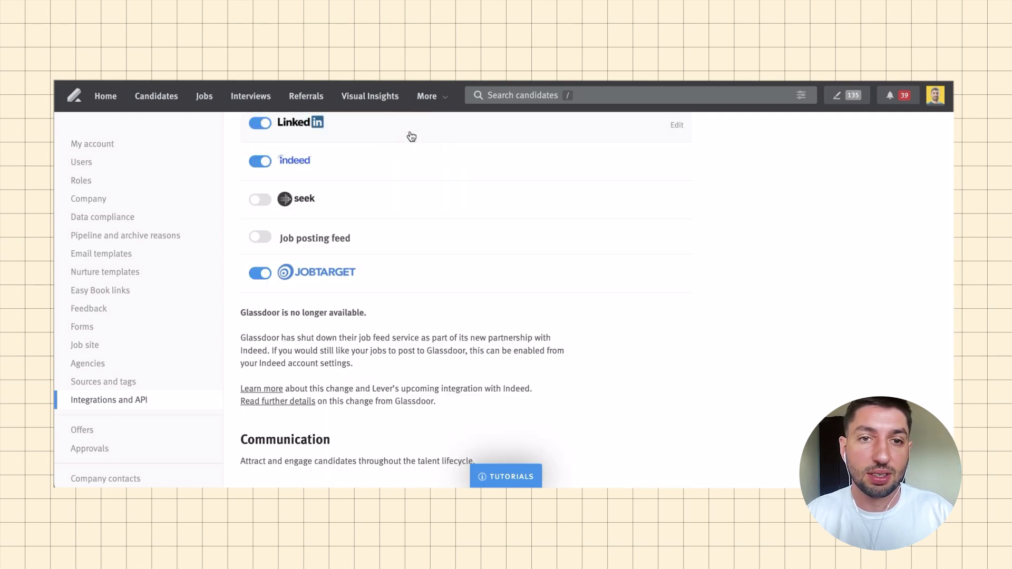
Step: Open the Indeed job board integration and review its notes and configuration options
left_click(387, 173)
scroll(410, 239, "down", 3)
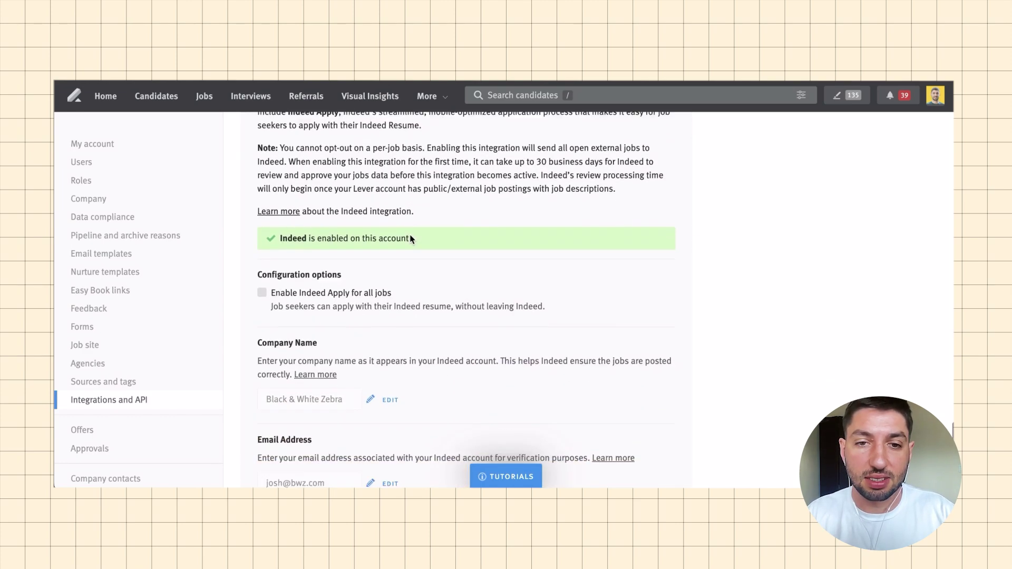
scroll(411, 239, "up", 1)
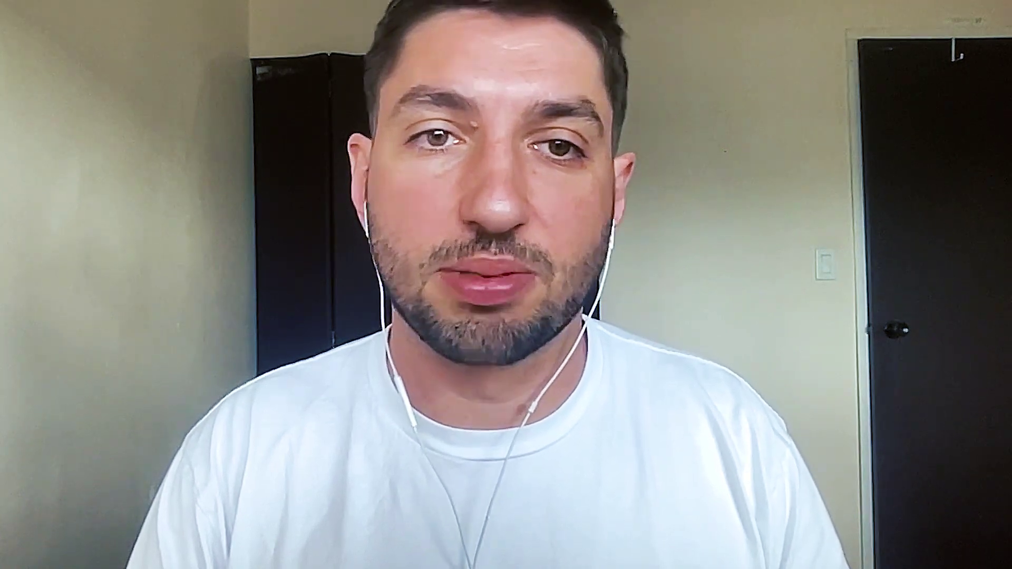
Step: Open the JobTarget integration details and highlight the names of the job boards it publishes to free of charge
left_click(378, 249)
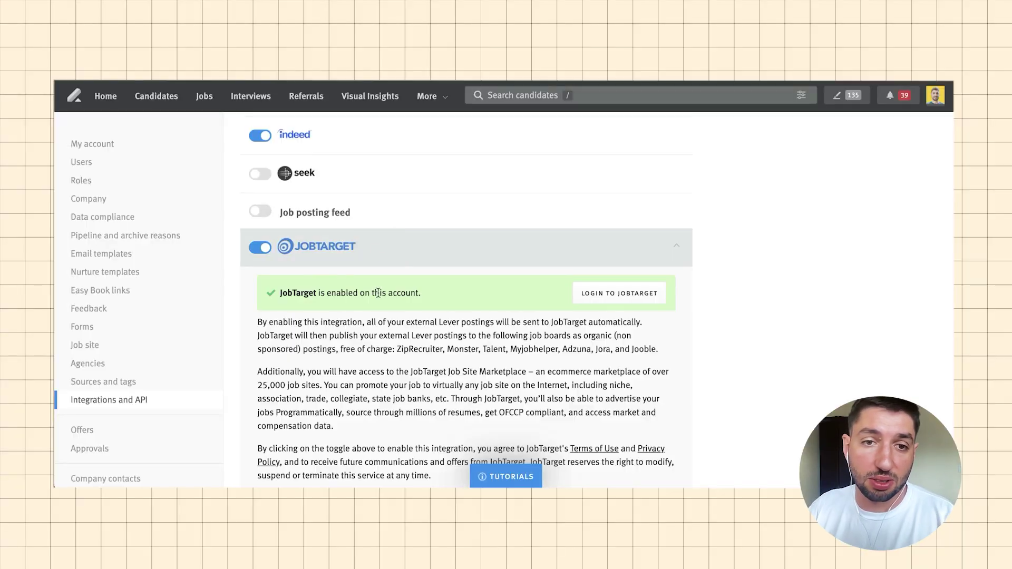
scroll(377, 296, "down", 2)
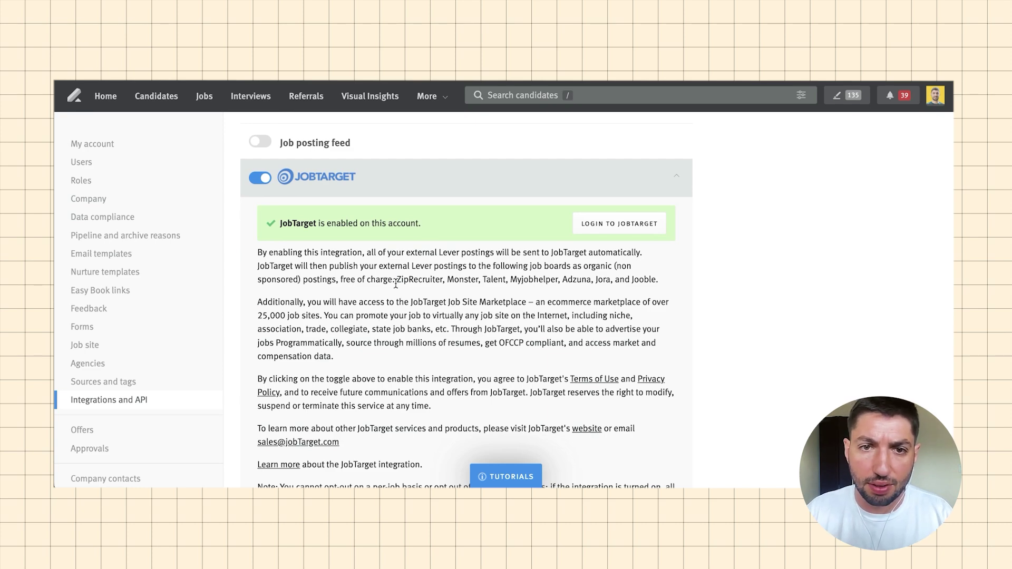
left_click_drag(396, 280, 656, 280)
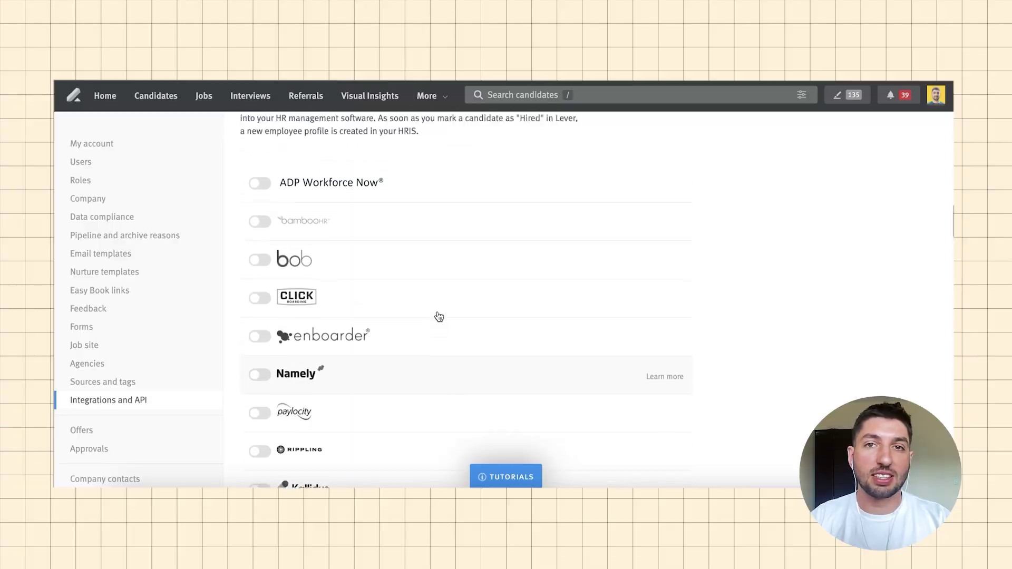
Step: Revisit the partner integrations from Background and reference checks through HRIS, E-Signature and Scheduling
scroll(439, 316, "up", 3)
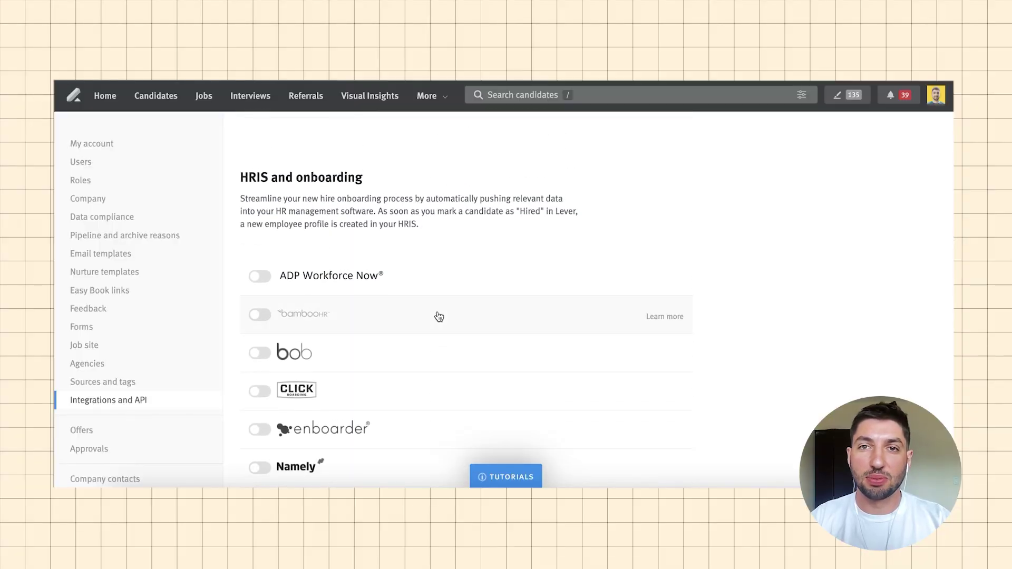
scroll(439, 317, "up", 10)
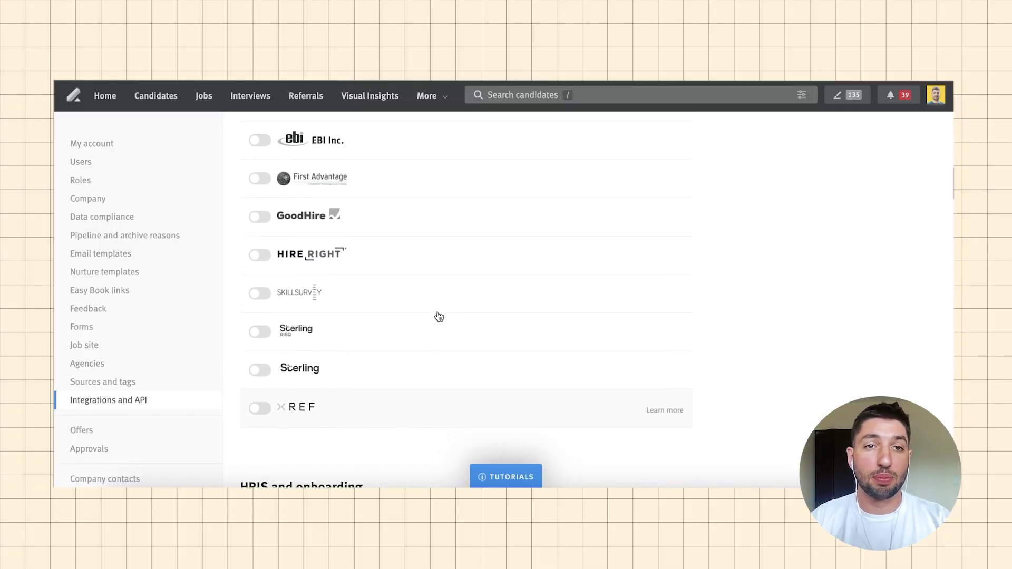
scroll(438, 316, "up", 5)
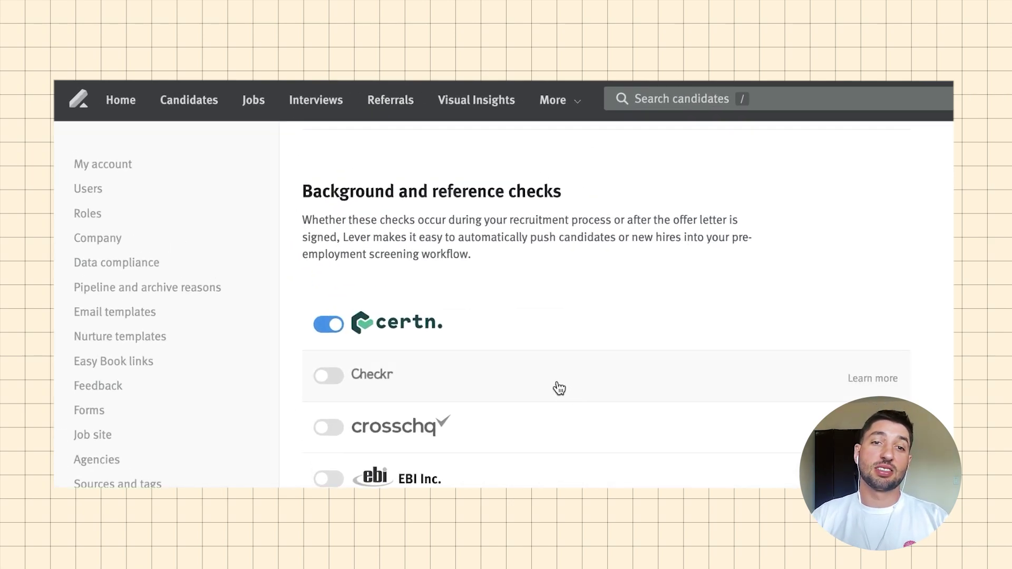
scroll(564, 396, "down", 5)
scroll(572, 402, "down", 13)
scroll(574, 403, "down", 15)
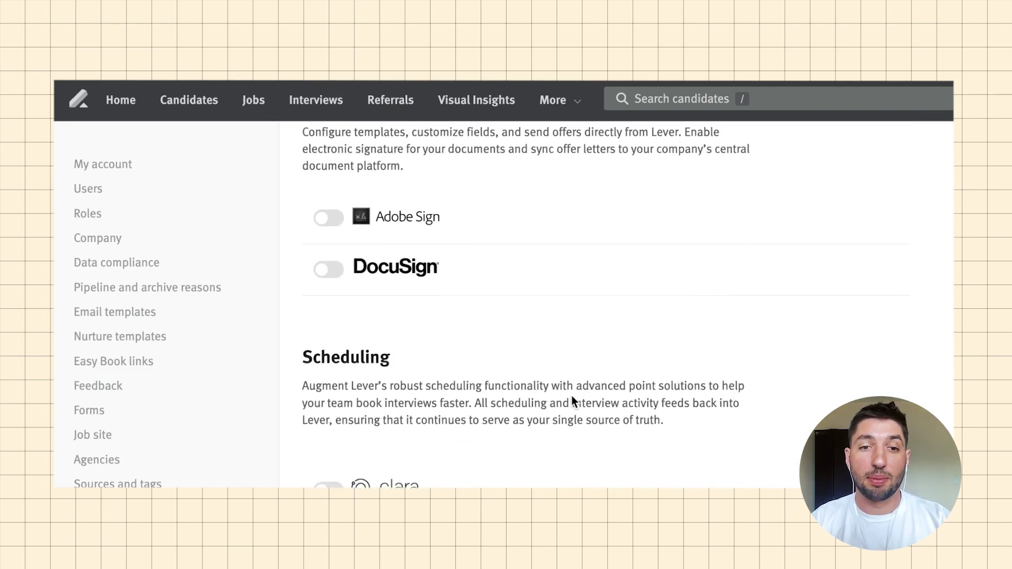
scroll(573, 400, "down", 3)
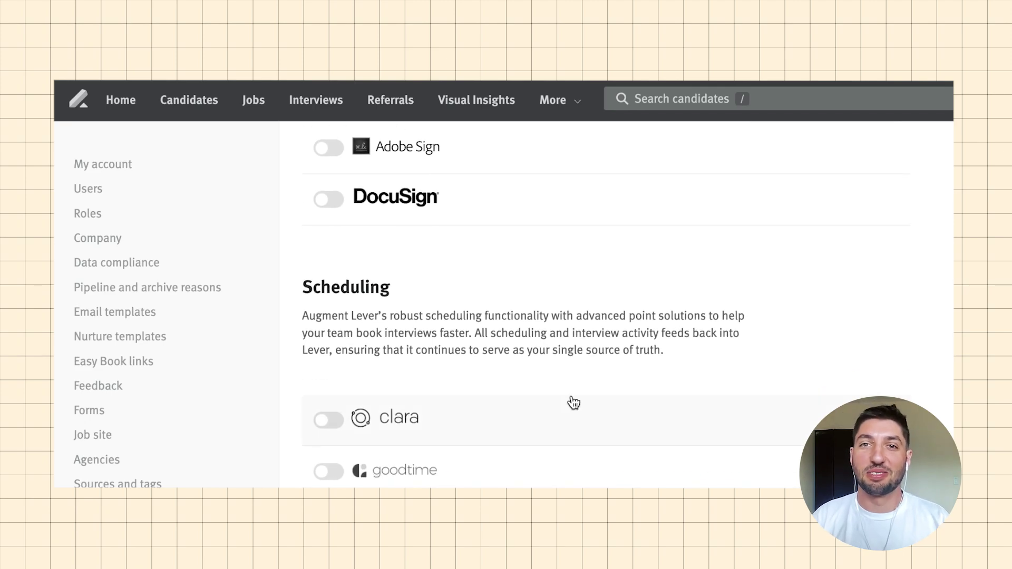
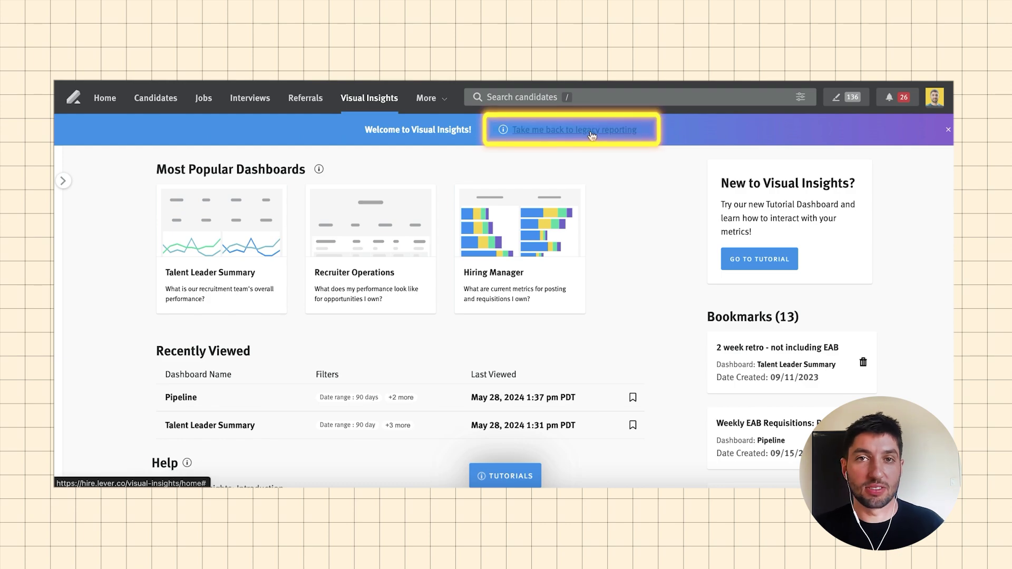
Step: Examine the saved bookmarks and the list of dashboards in Visual Insights
scroll(760, 340, "down", 3)
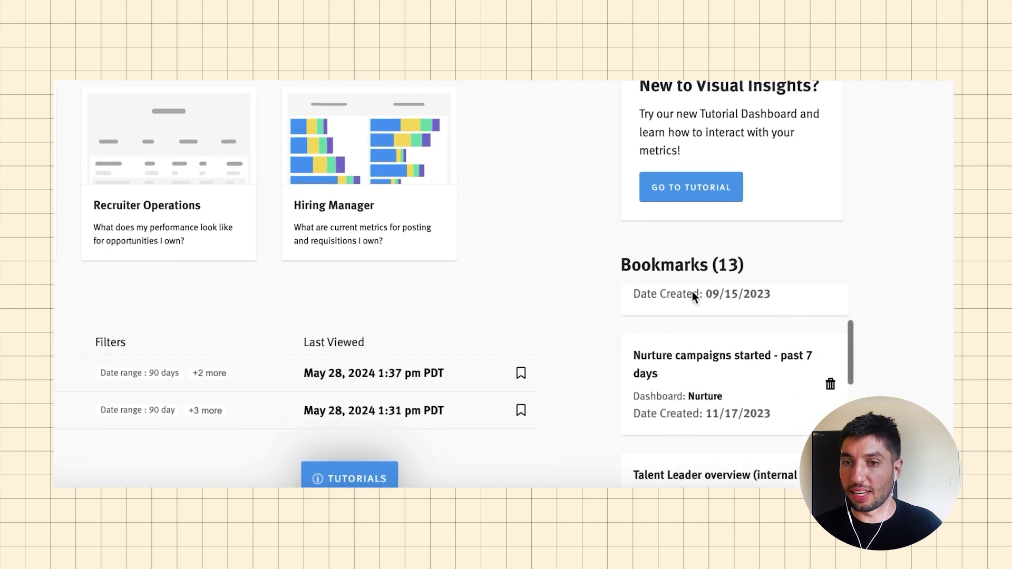
scroll(692, 293, "down", 5)
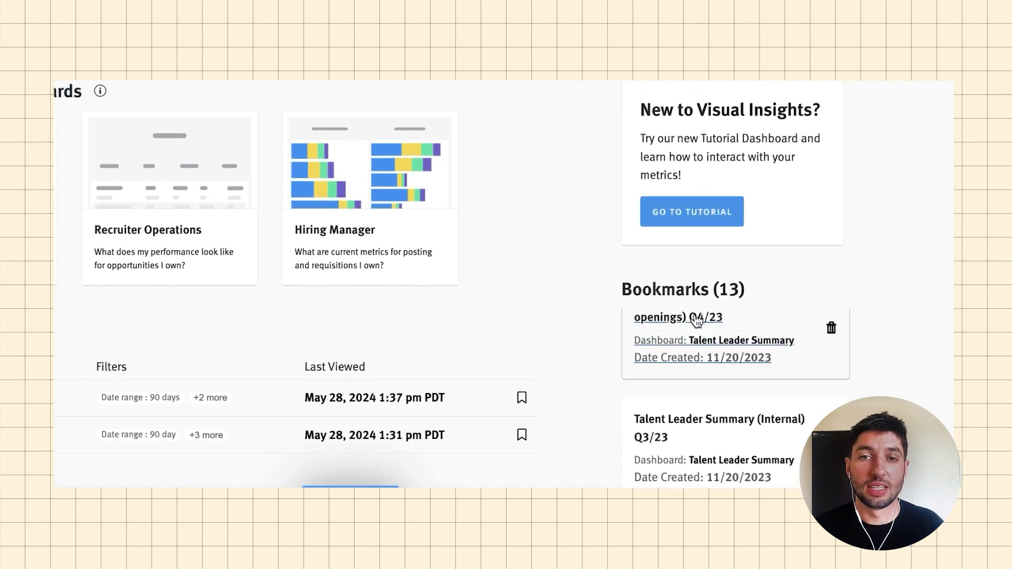
left_click(139, 228)
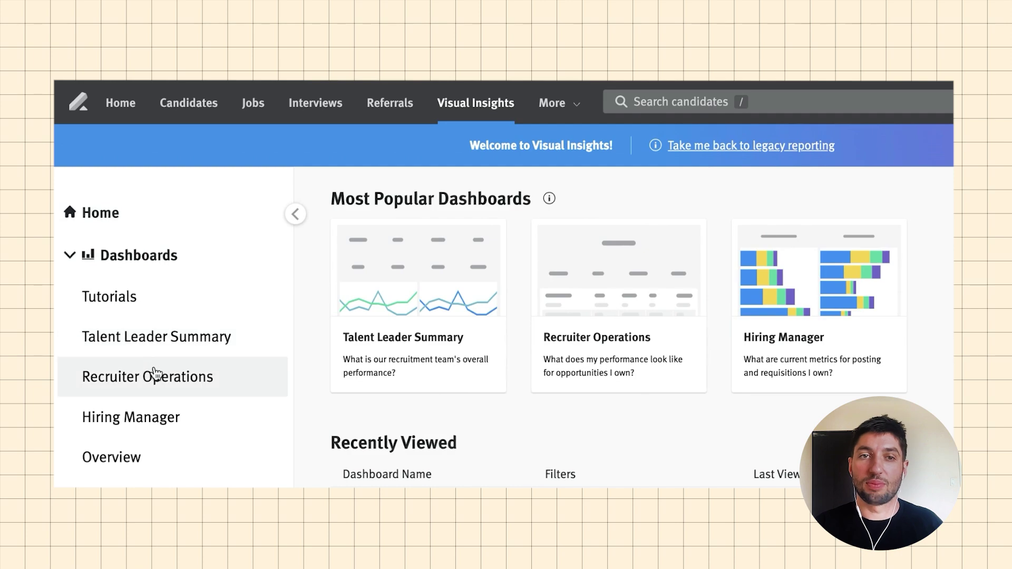
scroll(222, 376, "down", 1)
scroll(218, 376, "down", 3)
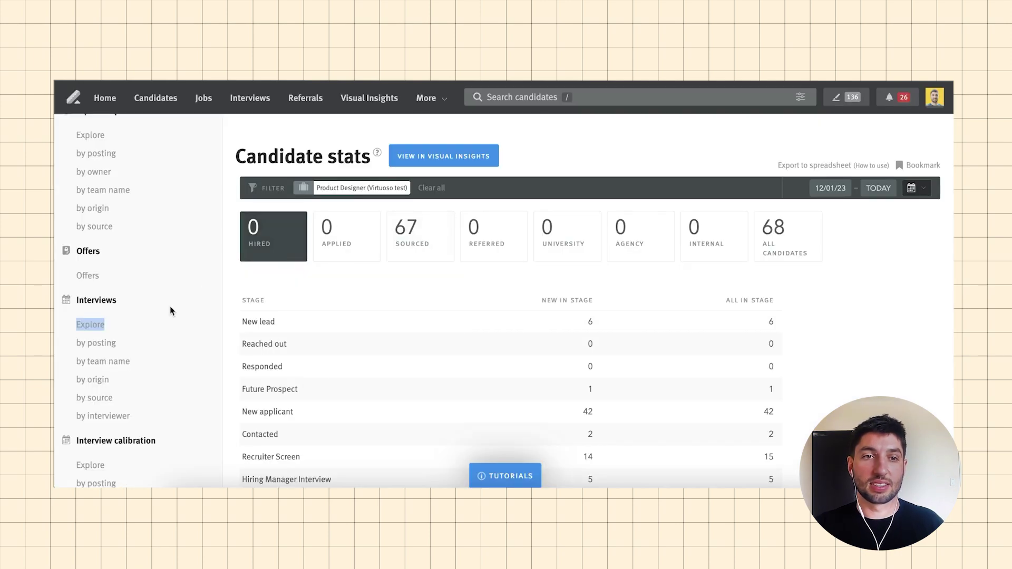
Step: Examine the legacy report categories beside Candidate stats, including Interviews, Offers, Pipeline speed and Conversion rates
scroll(137, 300, "up", 3)
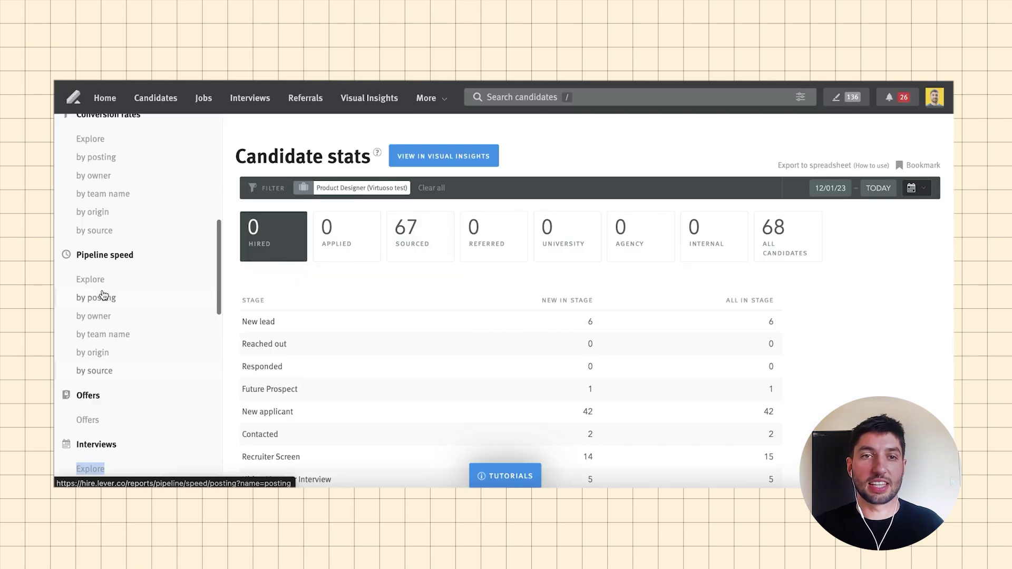
scroll(80, 271, "up", 1)
scroll(80, 268, "up", 5)
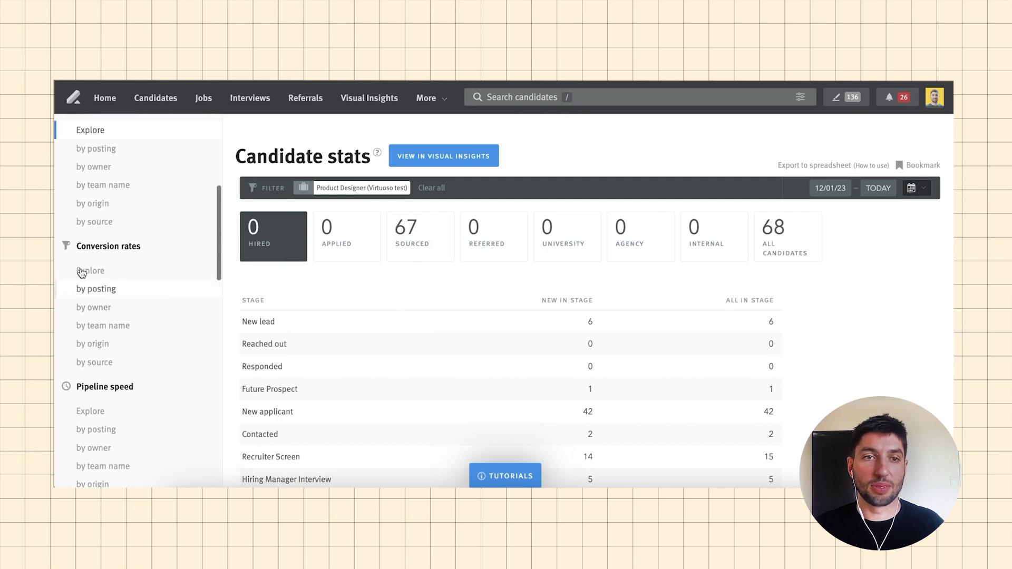
Step: Narrow the Candidate stats report for Product Designer (Virtuoso test) to the candidates new in the Recruiter Screen stage
scroll(124, 180, "down", 2)
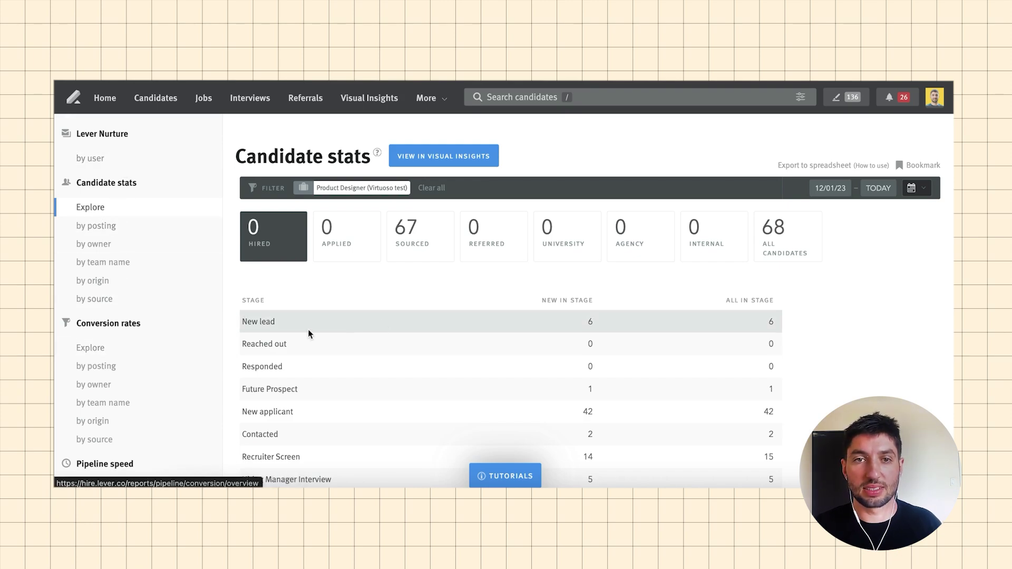
scroll(494, 299, "down", 1)
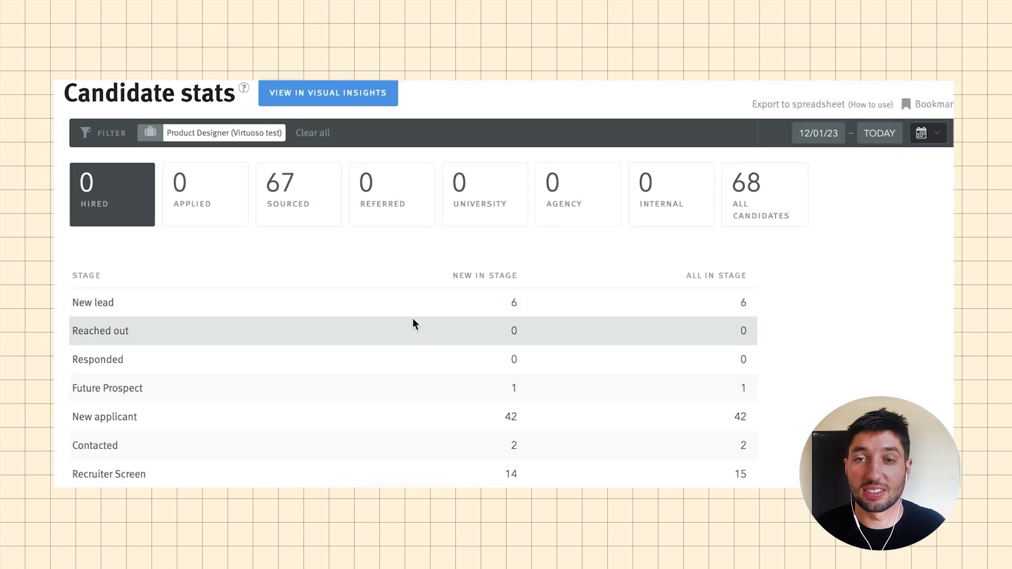
scroll(410, 321, "up", 1)
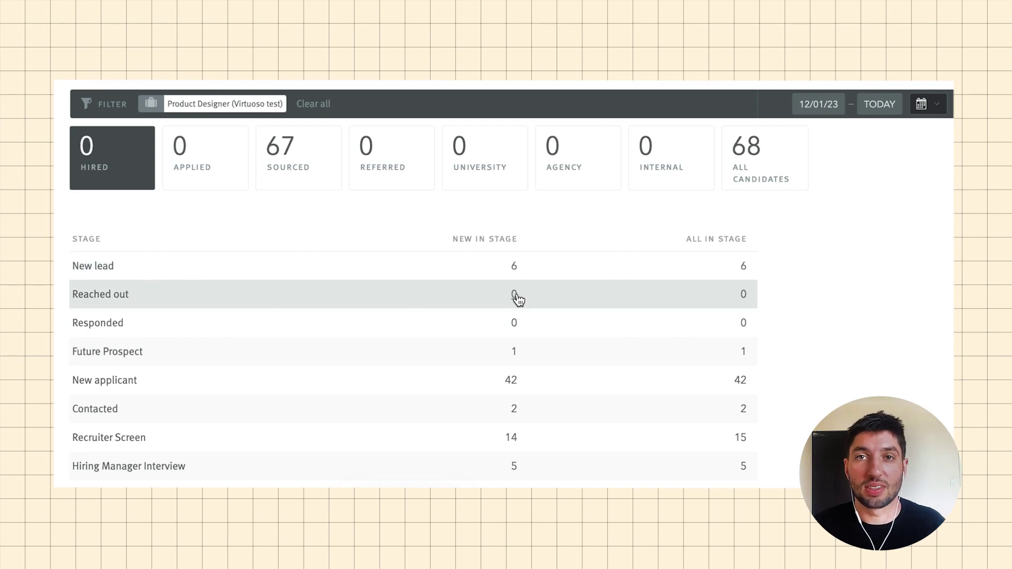
scroll(461, 347, "down", 3)
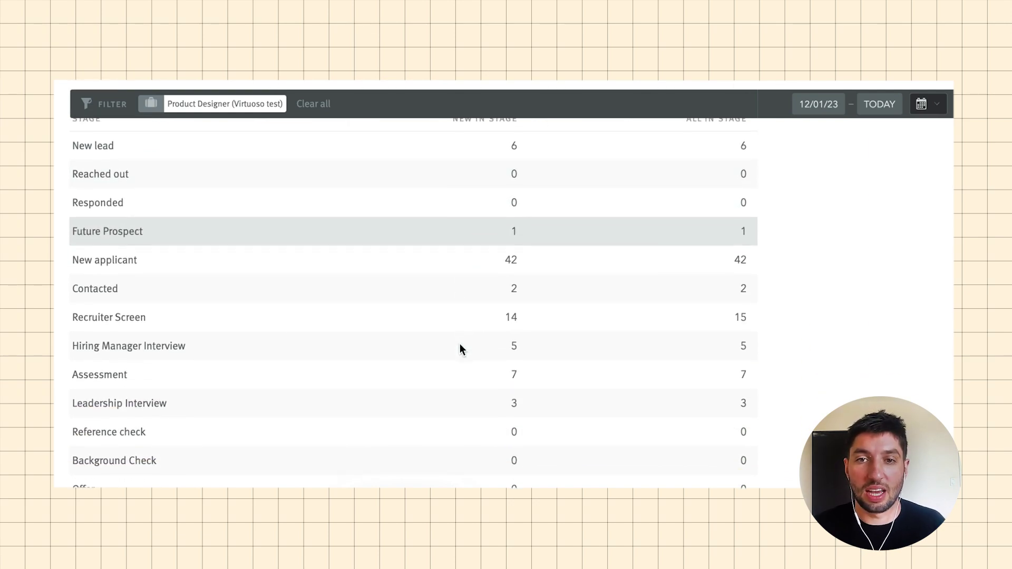
left_click(515, 311)
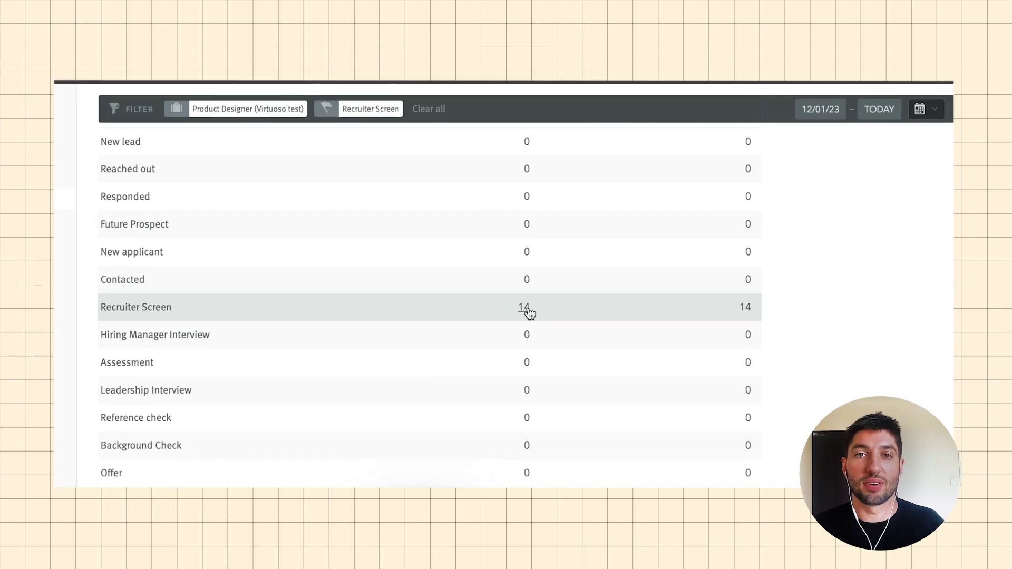
Step: Examine the filtered stage table and the list of opportunities included in the Recruiter Screen report
scroll(571, 316, "down", 2)
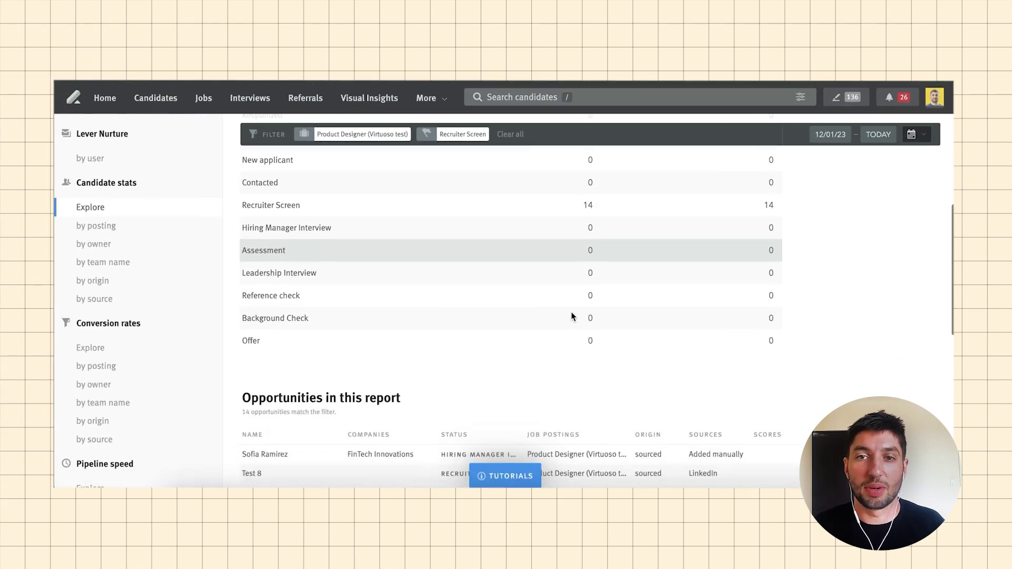
scroll(571, 315, "down", 3)
scroll(340, 344, "up", 2)
scroll(523, 364, "down", 2)
scroll(523, 367, "down", 5)
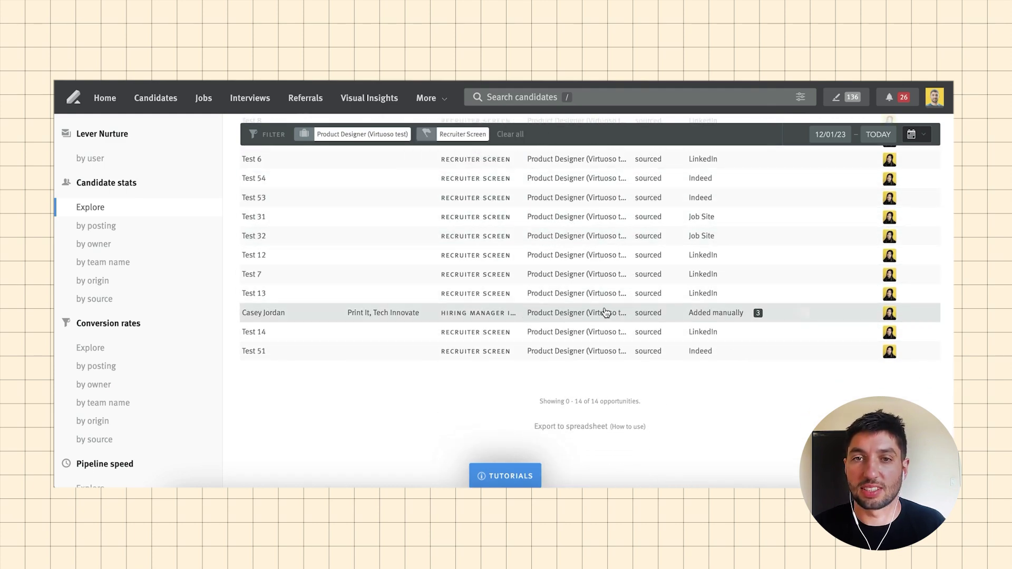
scroll(591, 301, "up", 3)
scroll(592, 304, "up", 3)
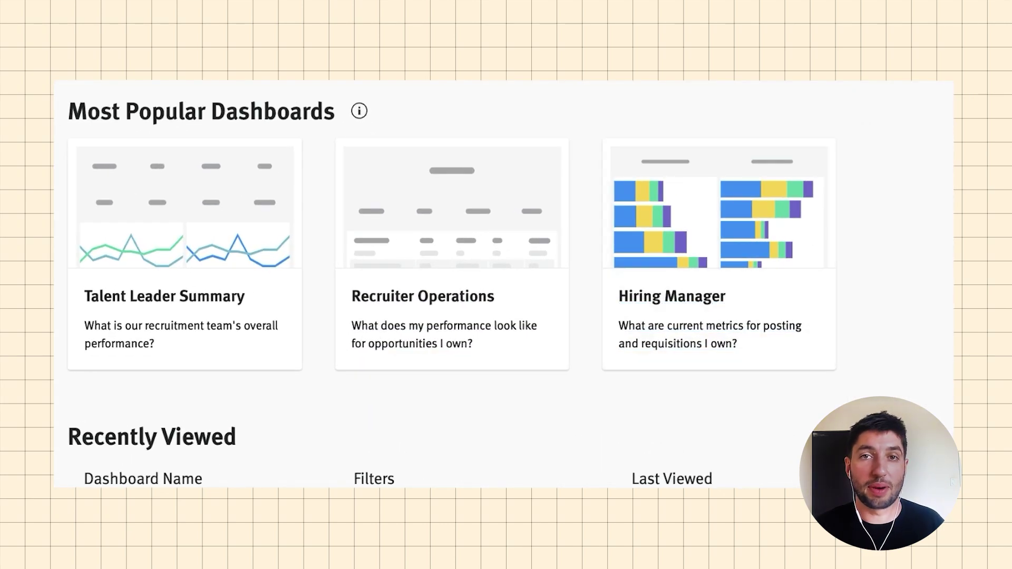
Step: Open the Pipeline dashboard in Visual Insights, review its available filters, and collapse them again
scroll(176, 235, "up", 5)
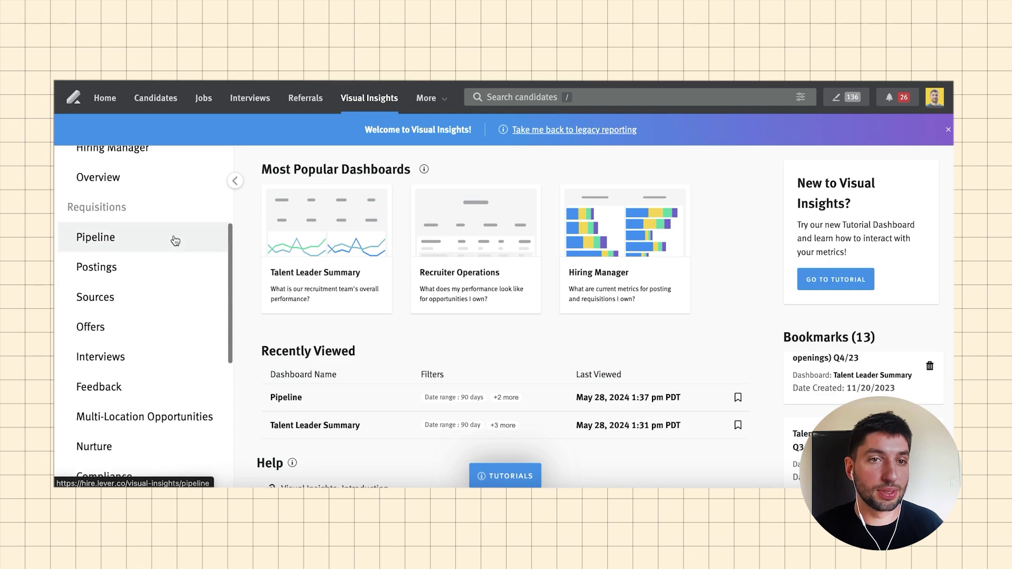
scroll(158, 245, "up", 2)
left_click(135, 280)
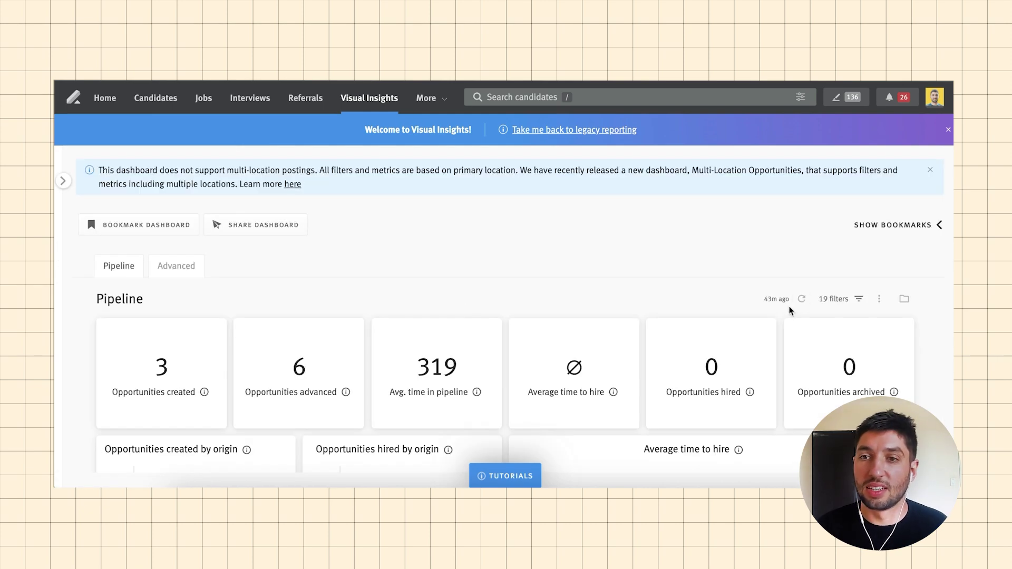
left_click(858, 299)
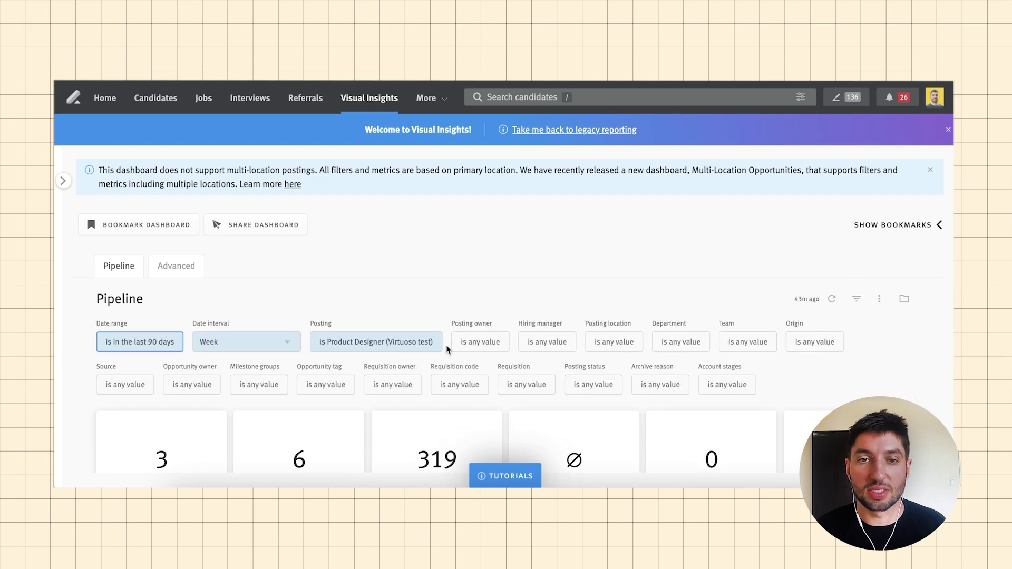
left_click(858, 300)
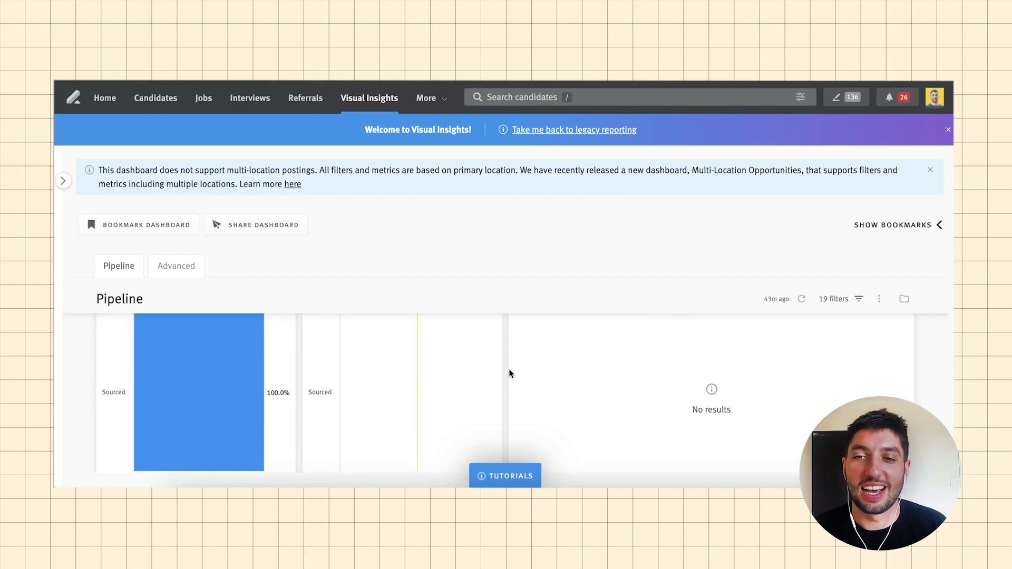
Step: Inspect the average time in stages for New lead, Future Prospect, Recruiter Screen and Hiring Manager Interview on the Pipeline dashboard
scroll(508, 372, "down", 5)
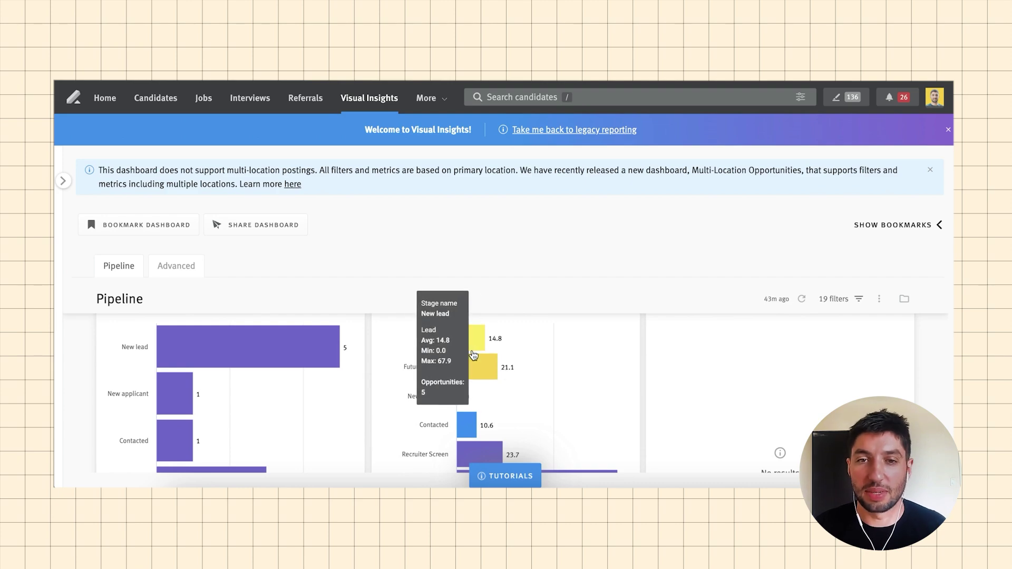
mouse_move(472, 375)
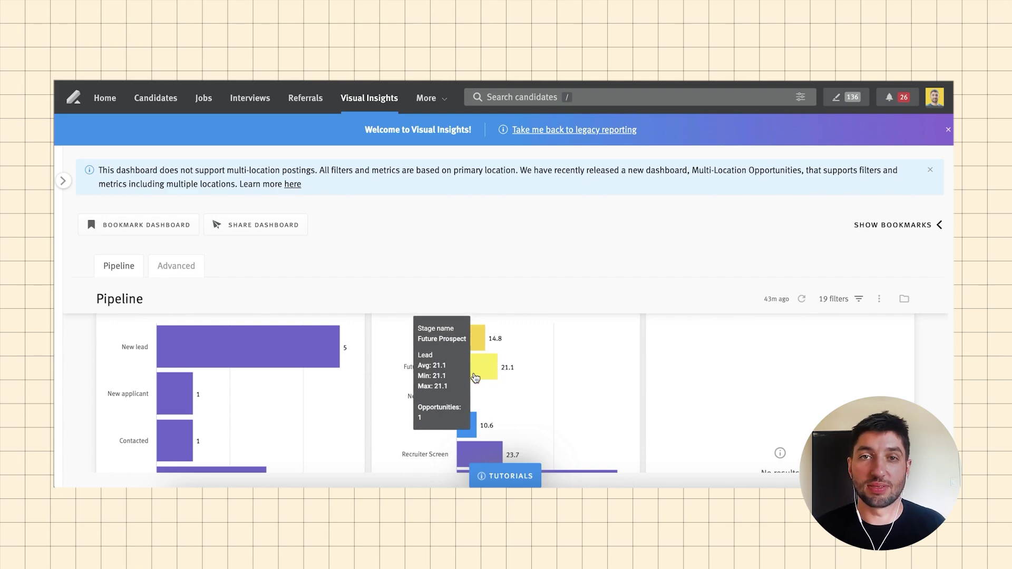
scroll(474, 376, "down", 1)
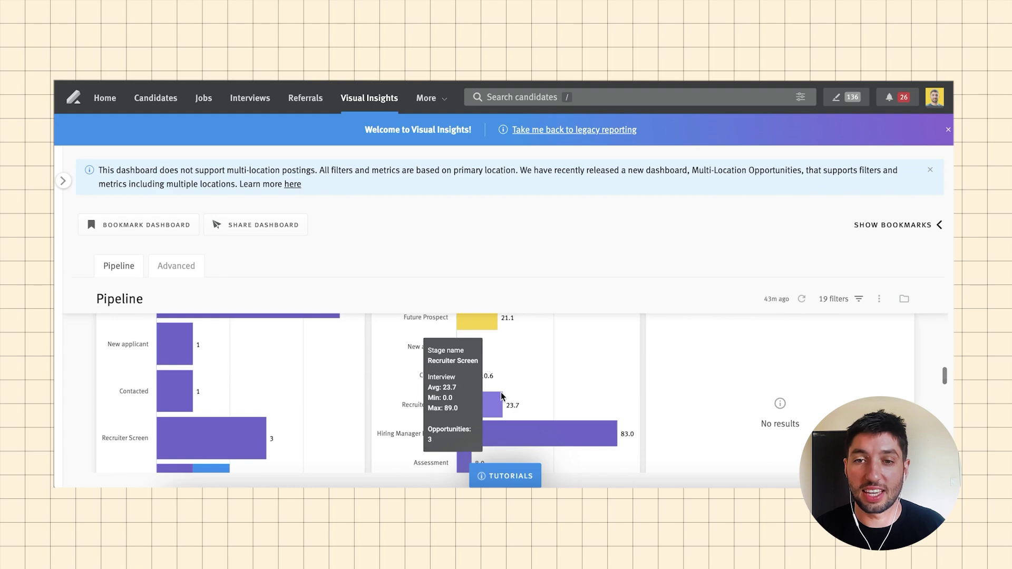
mouse_move(540, 437)
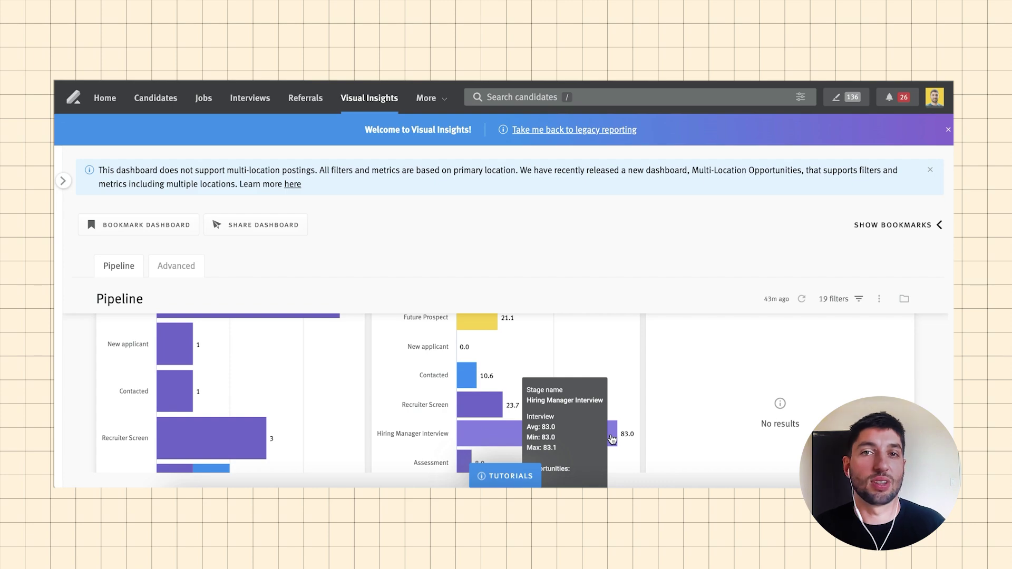
mouse_move(234, 417)
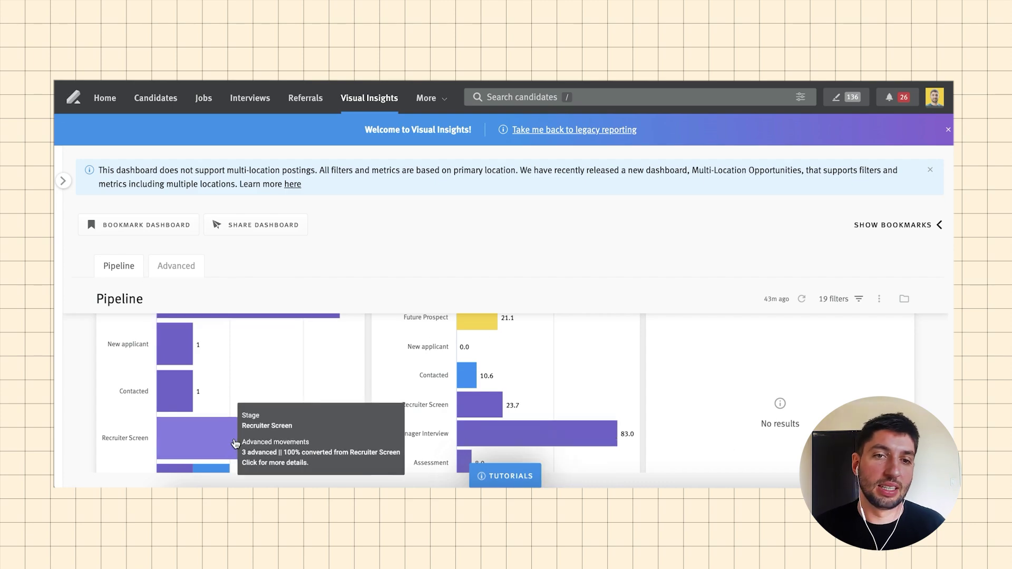
Step: Read the explanation of the Stage conversions chart, then examine its stages and the table of opportunity movements through the pipeline
scroll(236, 421, "up", 1)
scroll(236, 416, "up", 3)
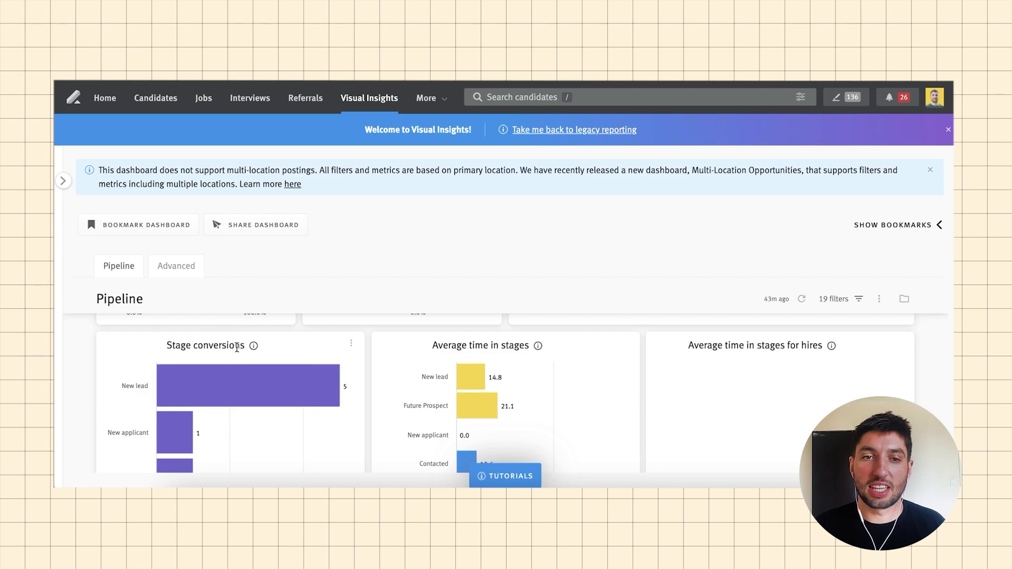
mouse_move(253, 346)
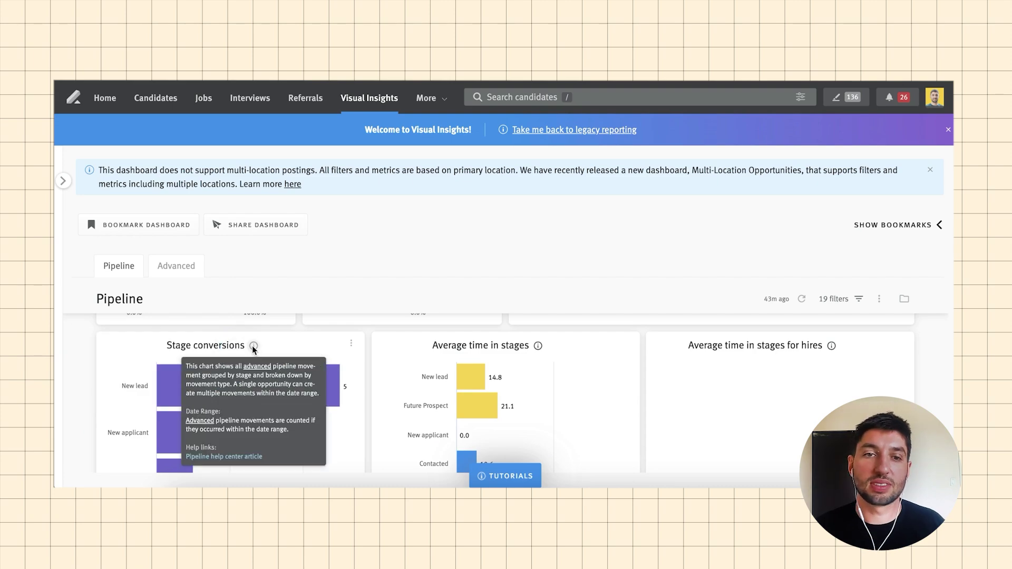
scroll(290, 358, "down", 4)
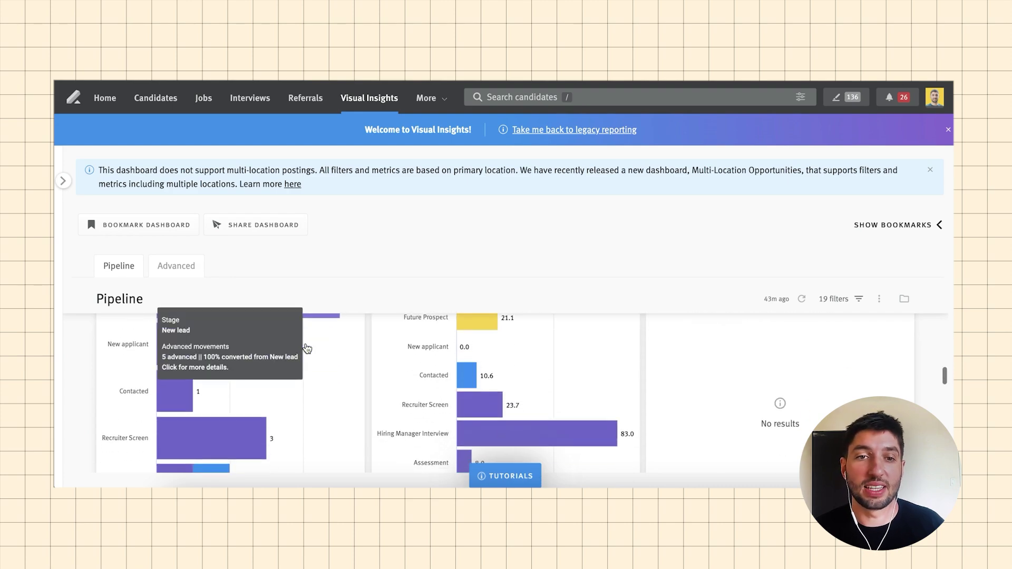
scroll(276, 421, "down", 2)
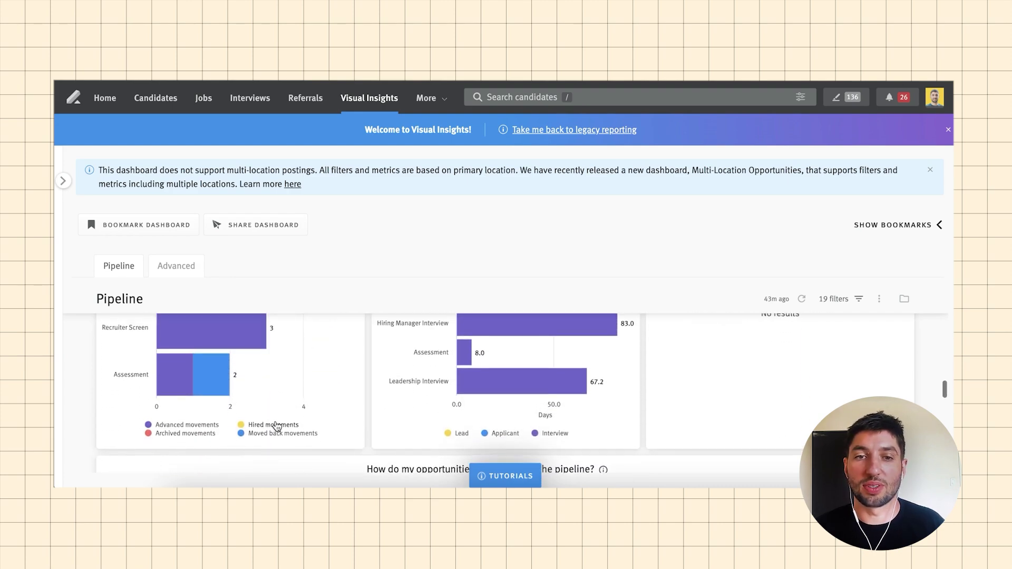
scroll(274, 420, "up", 2)
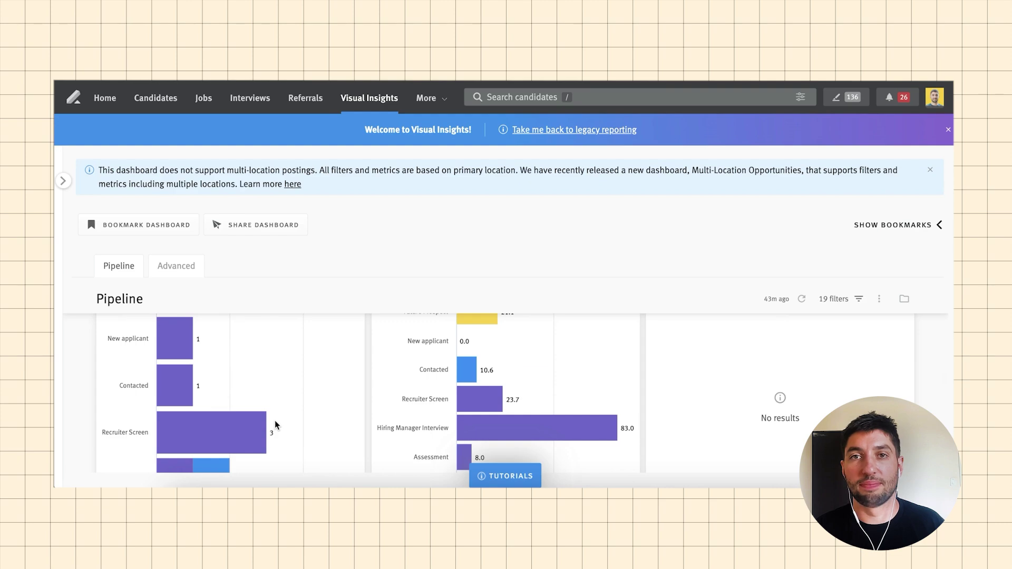
scroll(274, 421, "down", 5)
scroll(274, 421, "down", 4)
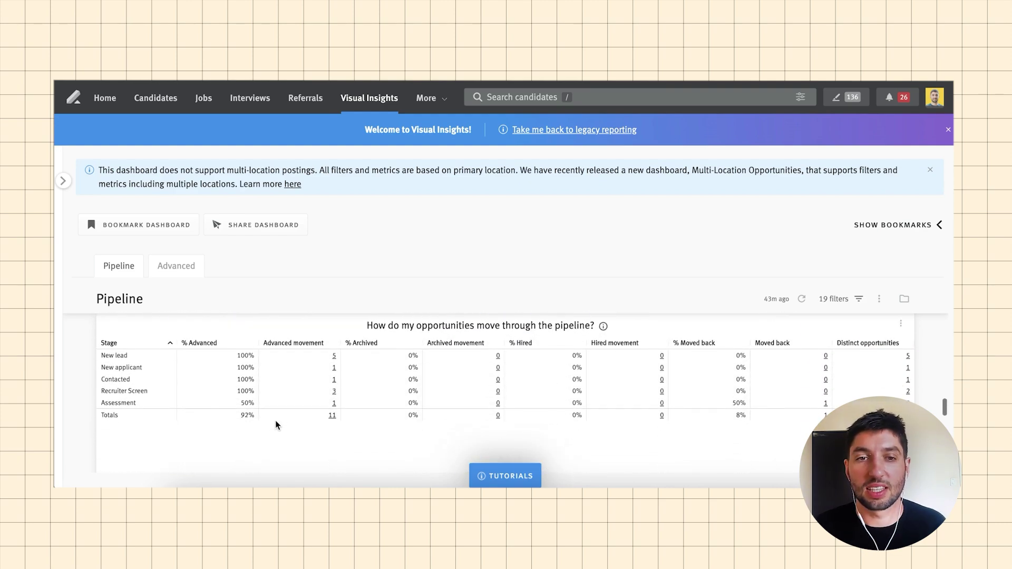